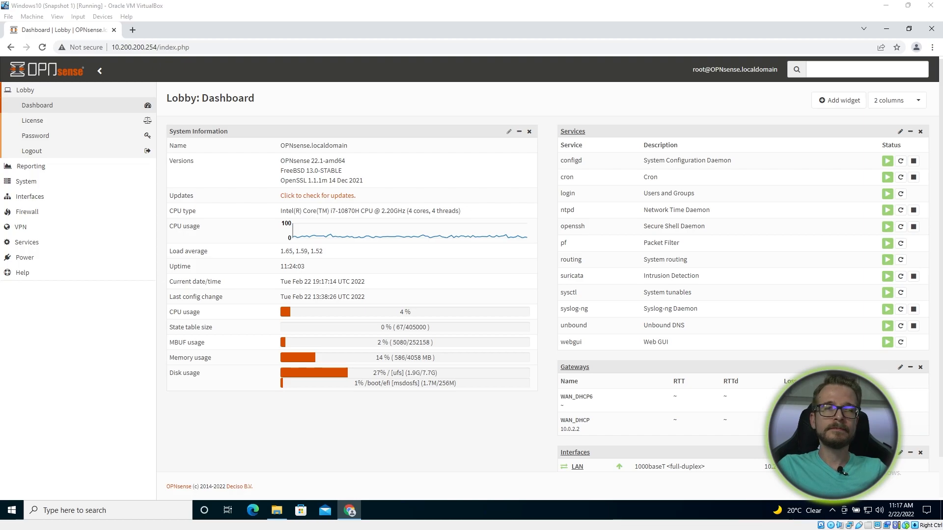
- Go to System > Trust > Authorities and start adding a new certificate authority
left_click(43, 186)
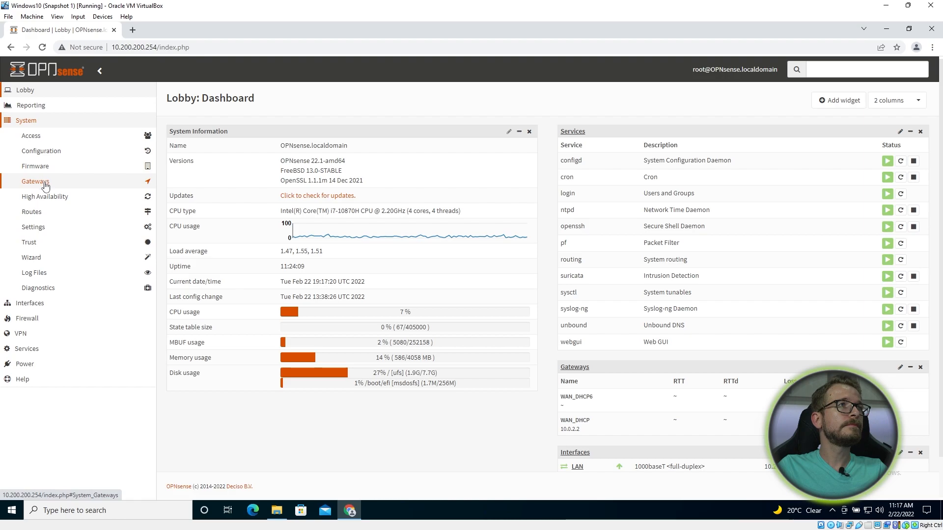
middle_click(45, 183)
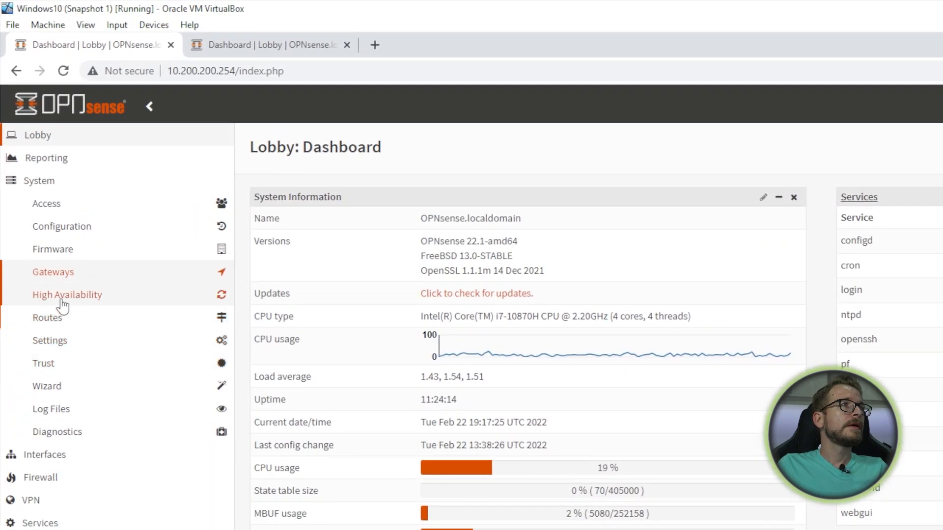
left_click(62, 363)
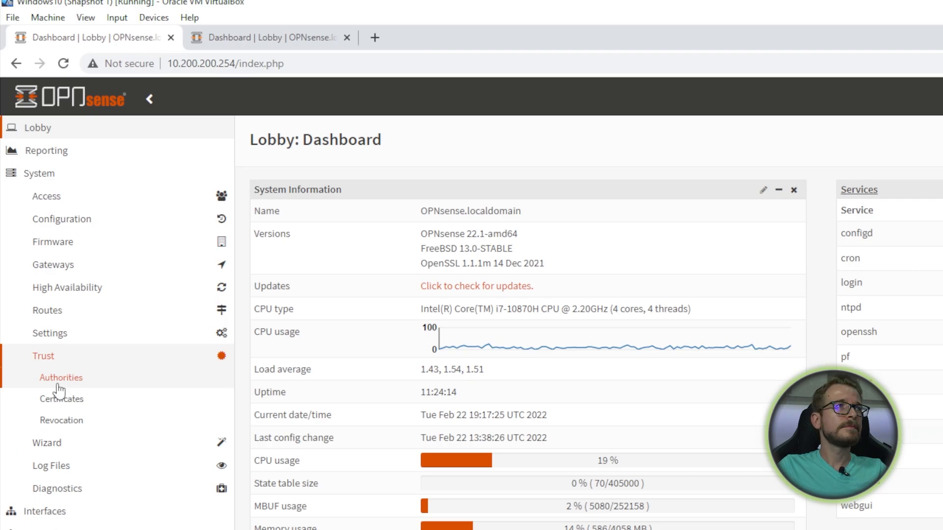
left_click(58, 385)
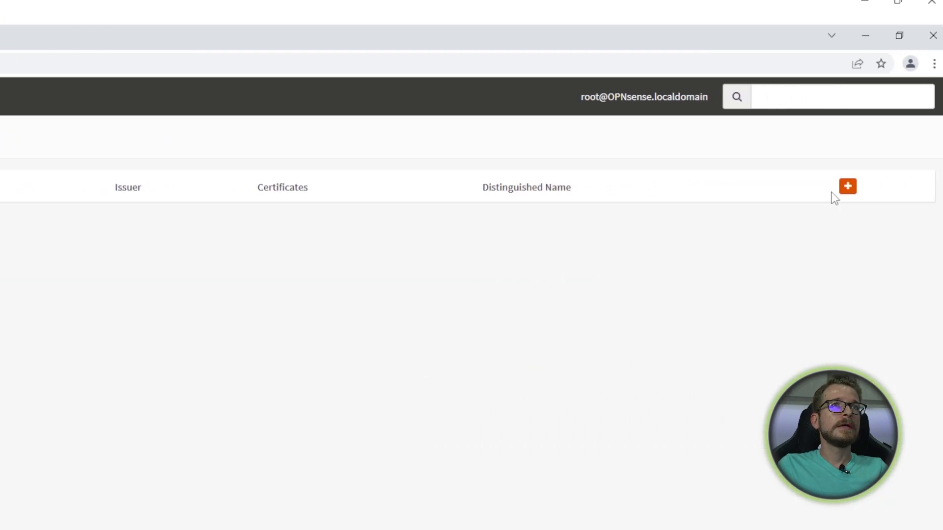
left_click(841, 188)
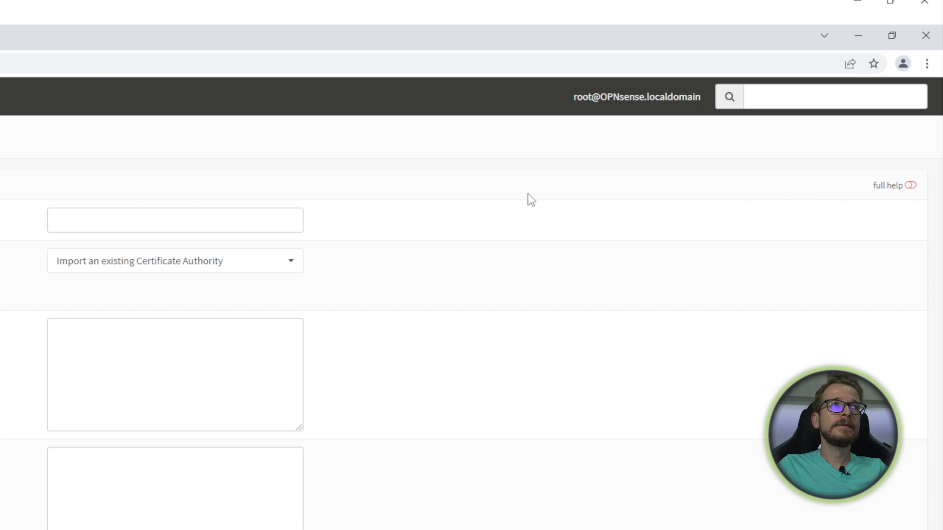
- Enter 'OPNsense-webca' as the authority's descriptive name
left_click(140, 210)
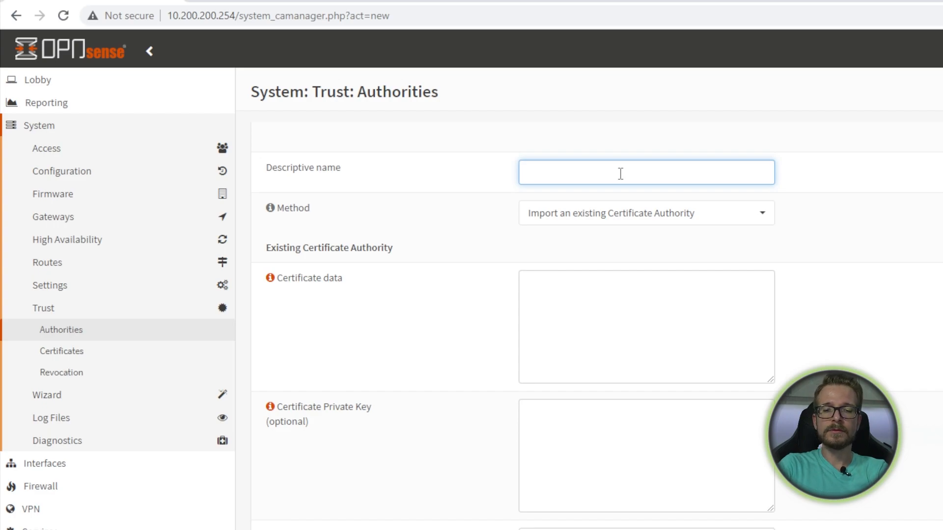
type("O")
type("PNAC")
key("BackSpace")
key("BackSpace")
type("sense=")
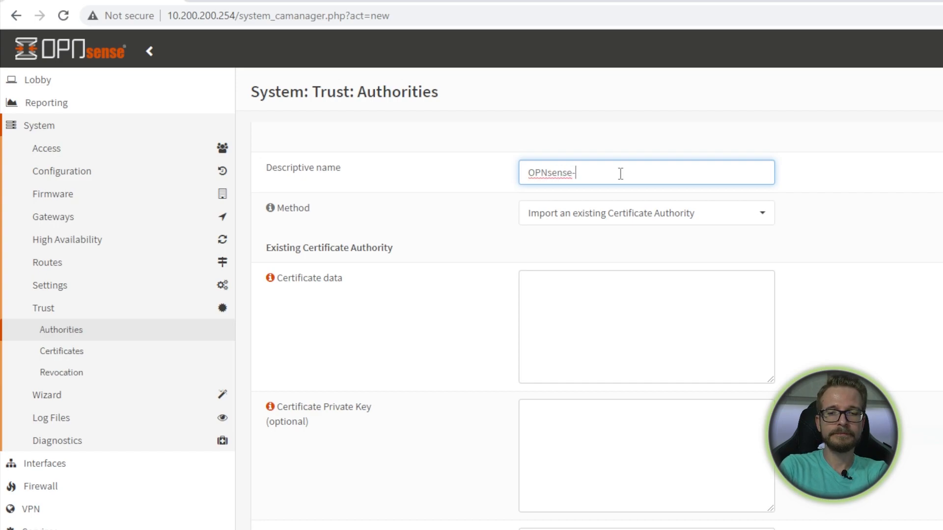
type("webca")
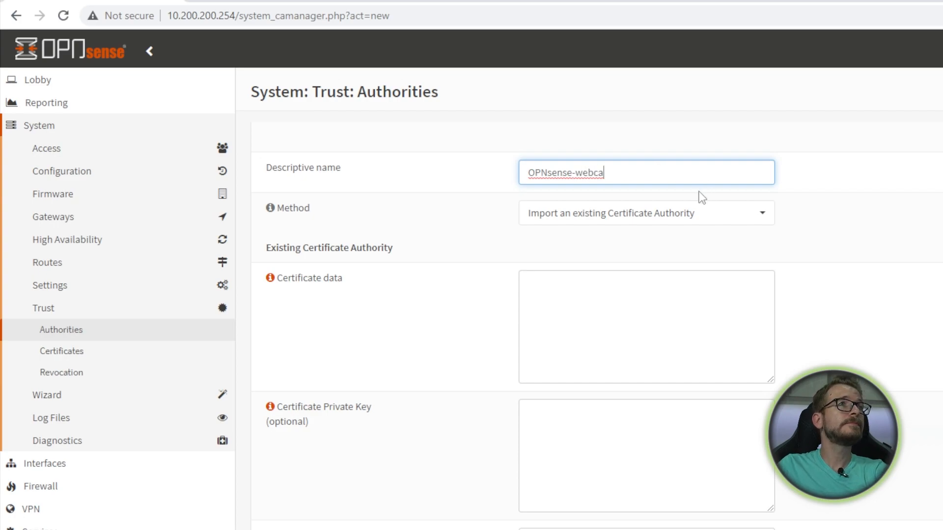
left_click(678, 212)
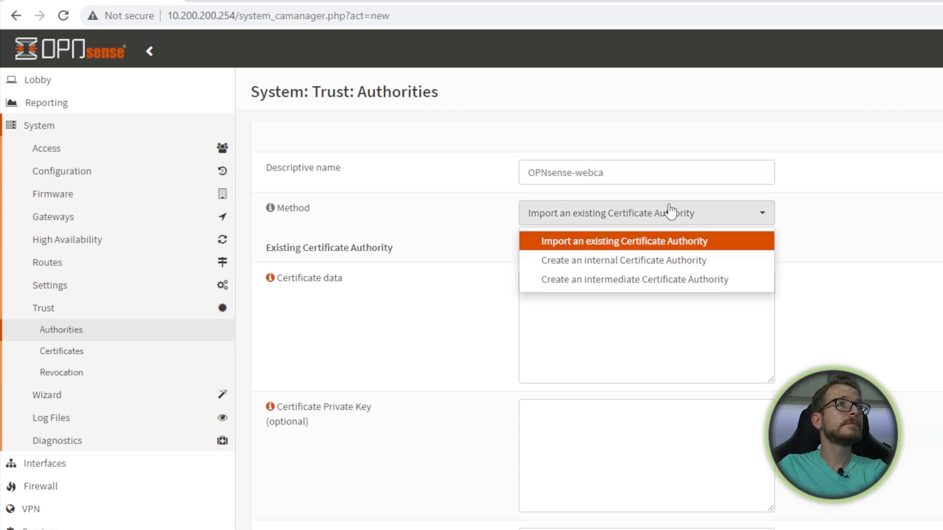
- Set the method to Create an internal CA with country US
left_click(598, 265)
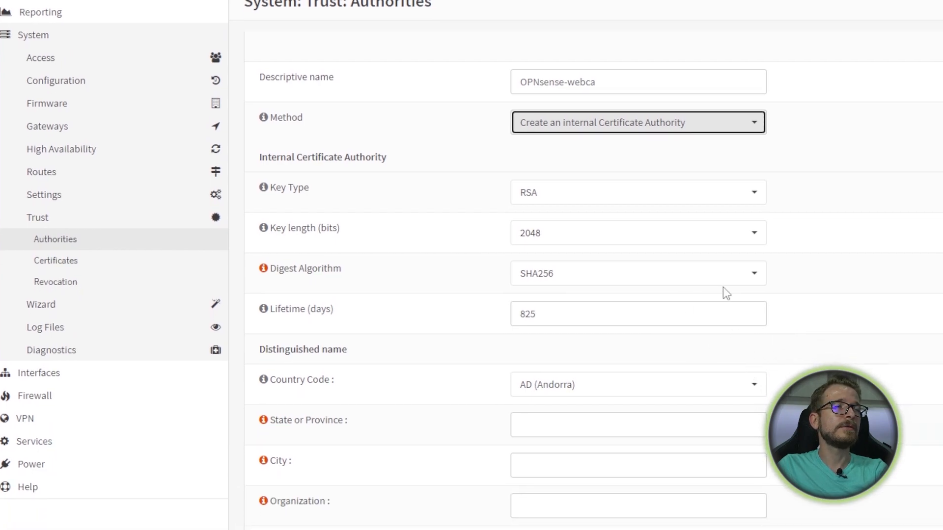
left_click(743, 393)
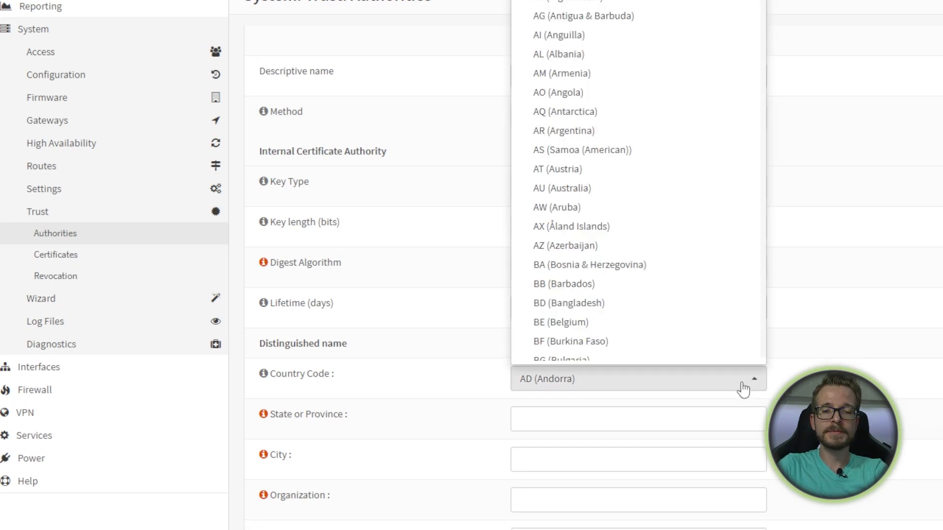
scroll(683, 309, "down", 20)
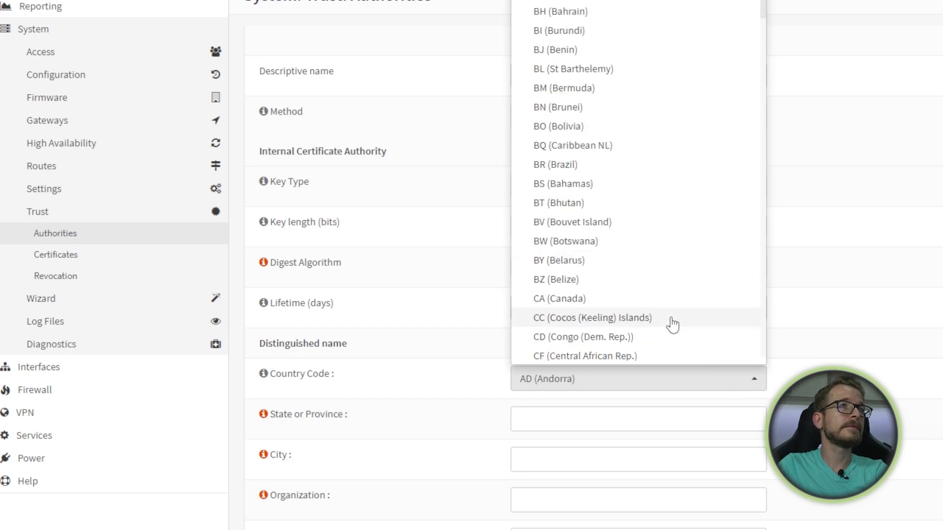
scroll(702, 314, "down", 20)
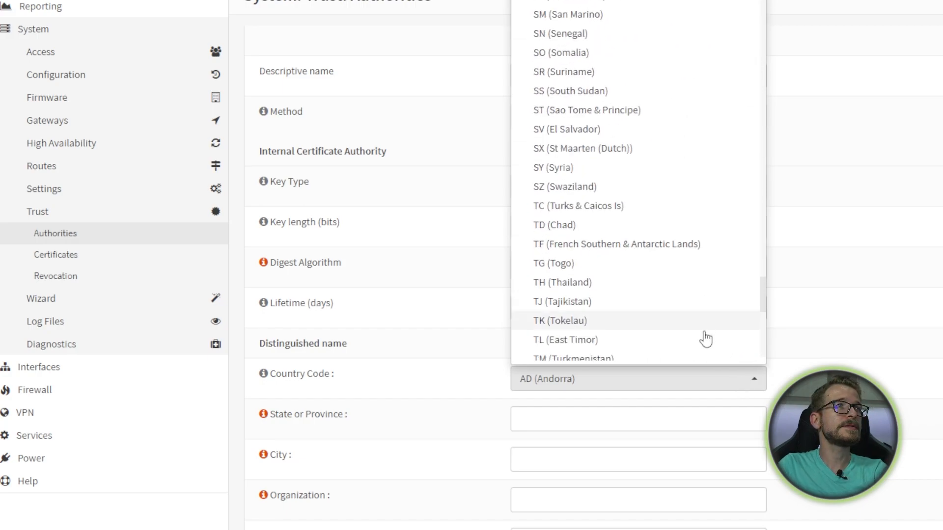
left_click(617, 53)
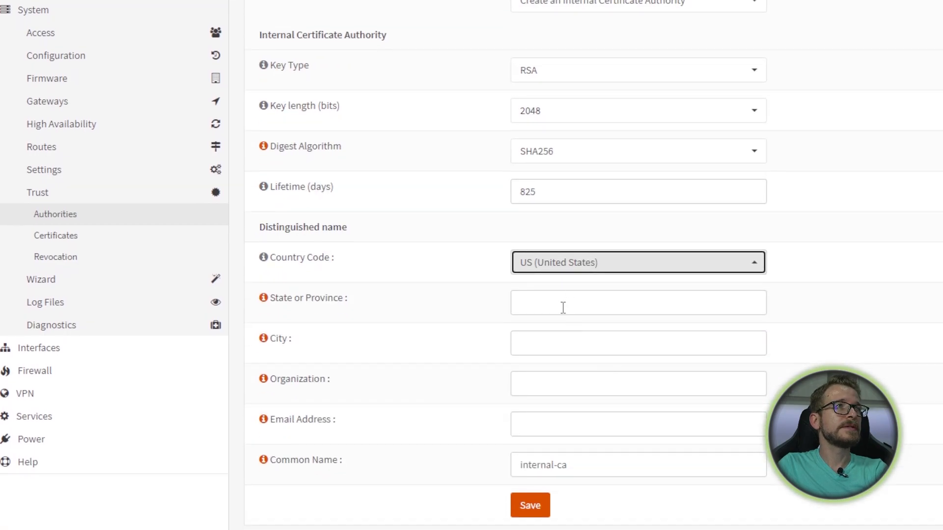
- Fill in state NY, city NY, organization IT, and the contact e-mail address
left_click(564, 307)
type("NY")
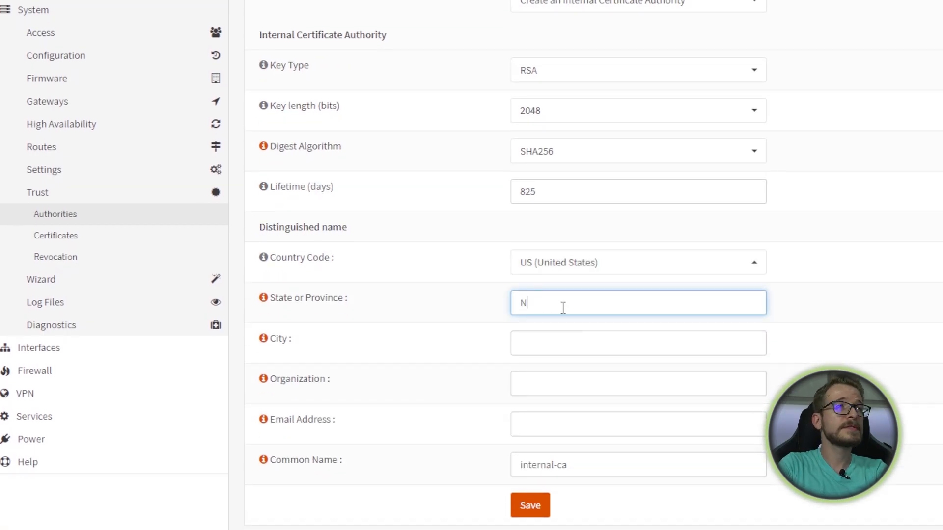
left_click(535, 333)
type("NY")
left_click(586, 371)
type("IT")
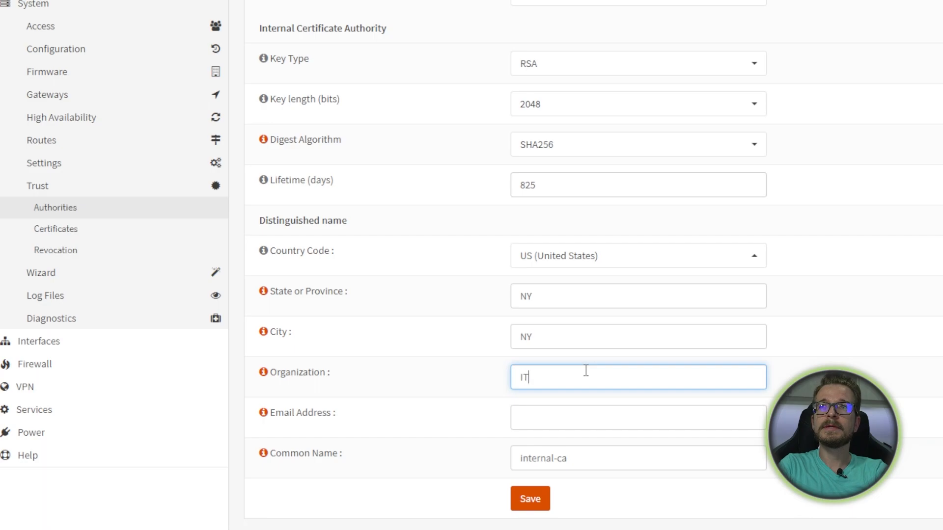
left_click(592, 418)
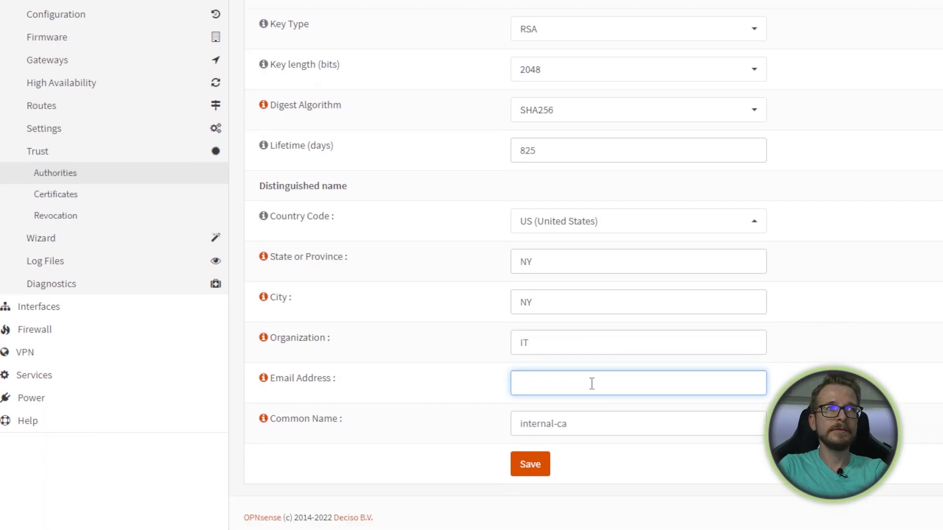
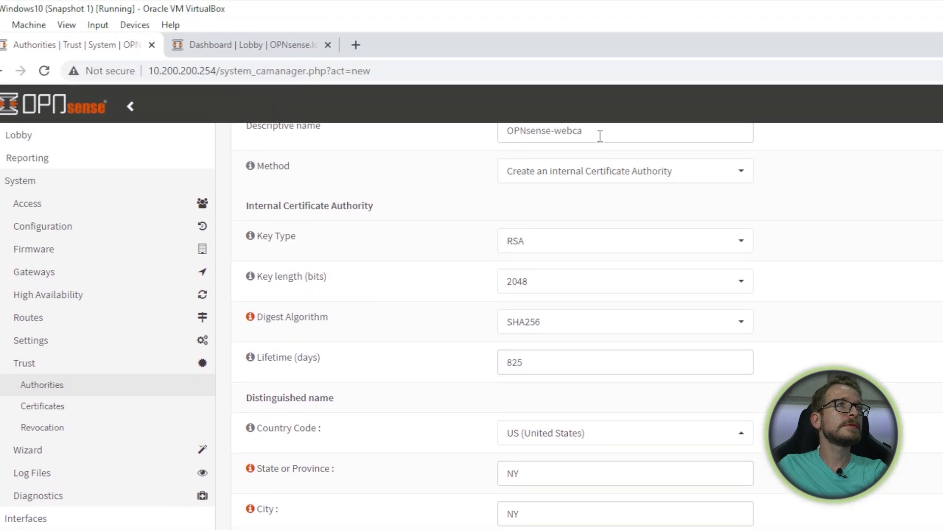
- Set the common name to opnsense-webca and save the certificate authority
left_click_drag(659, 134, 500, 132)
key("ctrl+c")
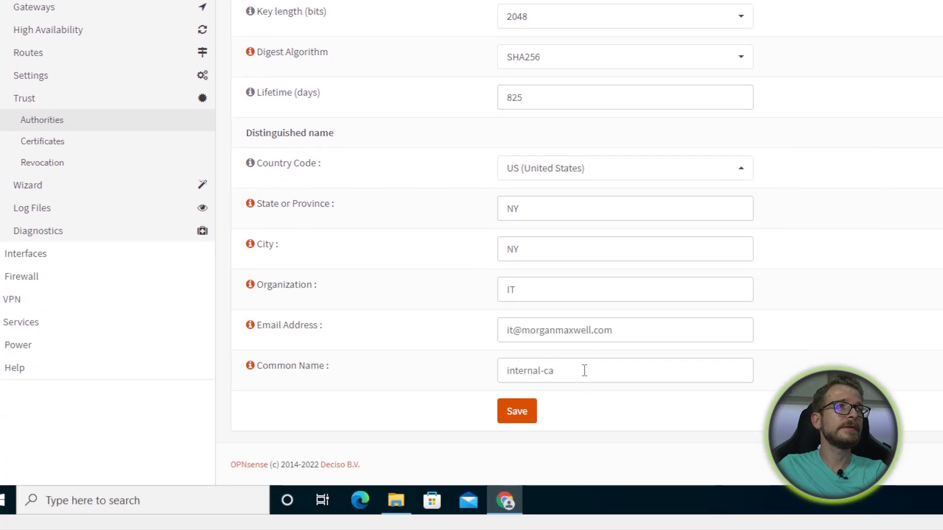
left_click_drag(583, 370, 484, 377)
key("ctrl+v")
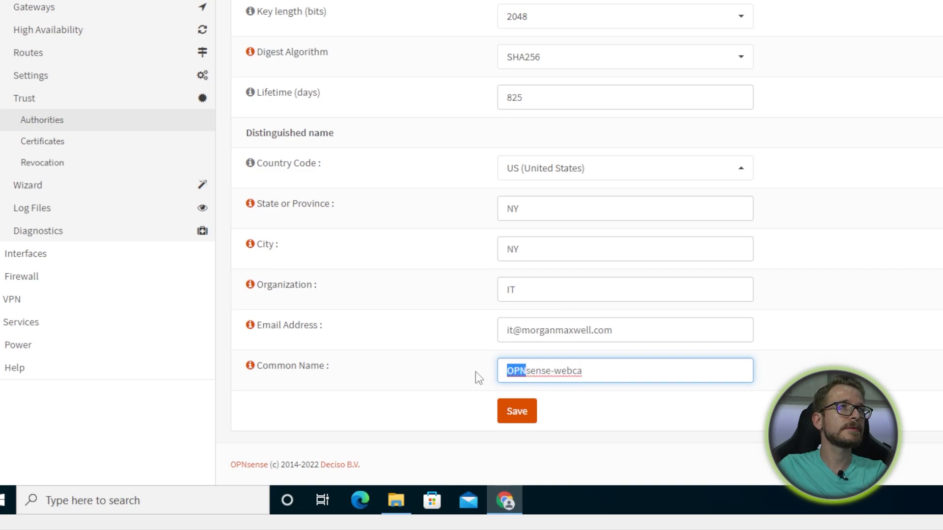
type("opn")
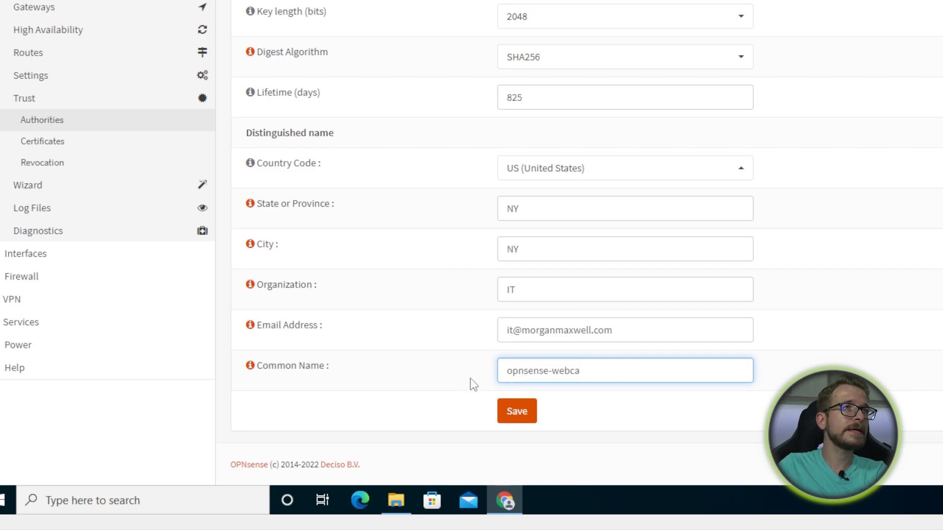
left_click(522, 422)
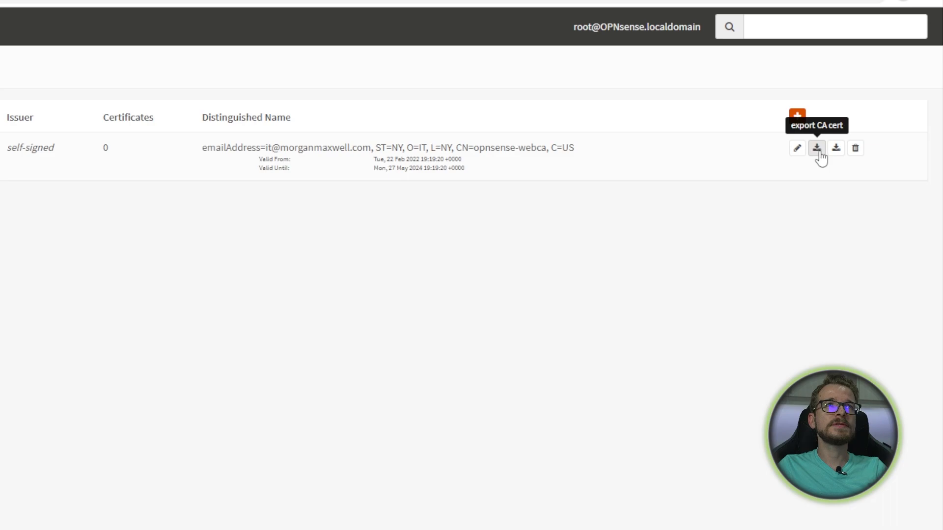
- Download OPNsense-webca.crt, keep the file, and show it in the Downloads folder
left_click(817, 147)
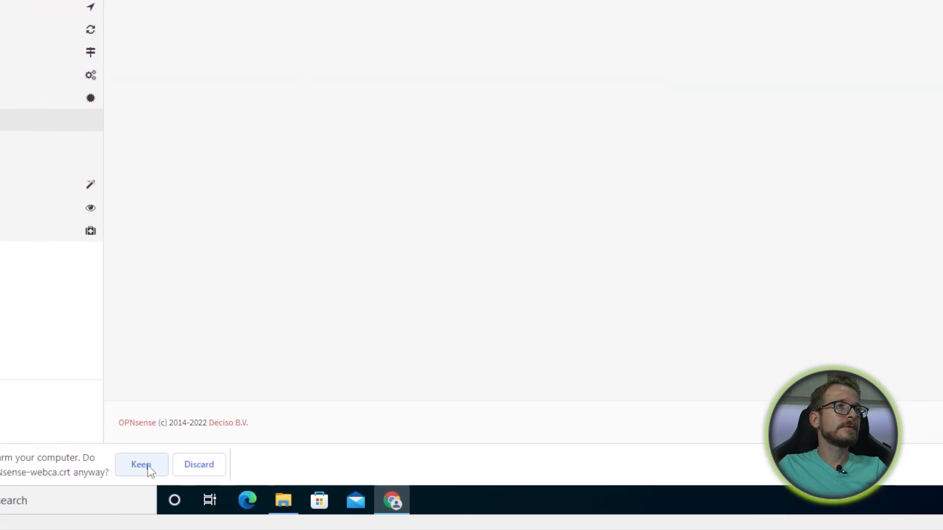
left_click(155, 465)
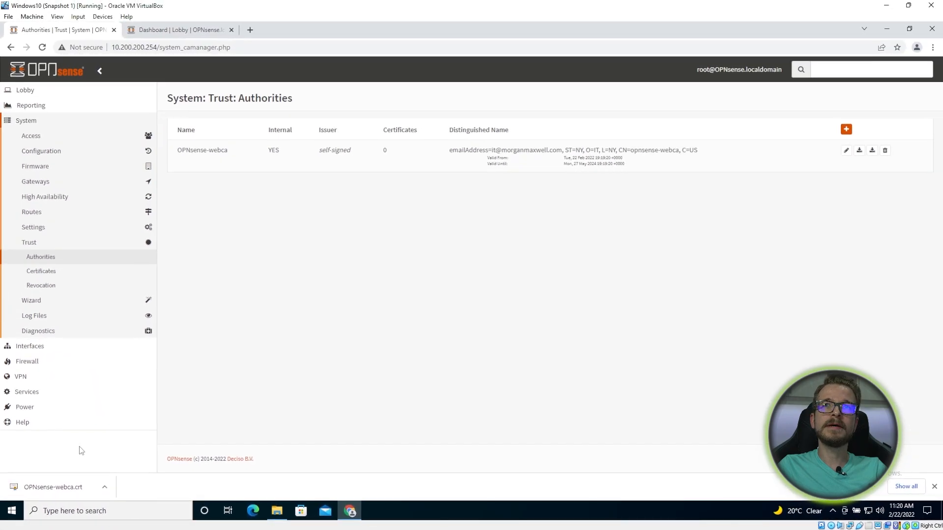
left_click(104, 486)
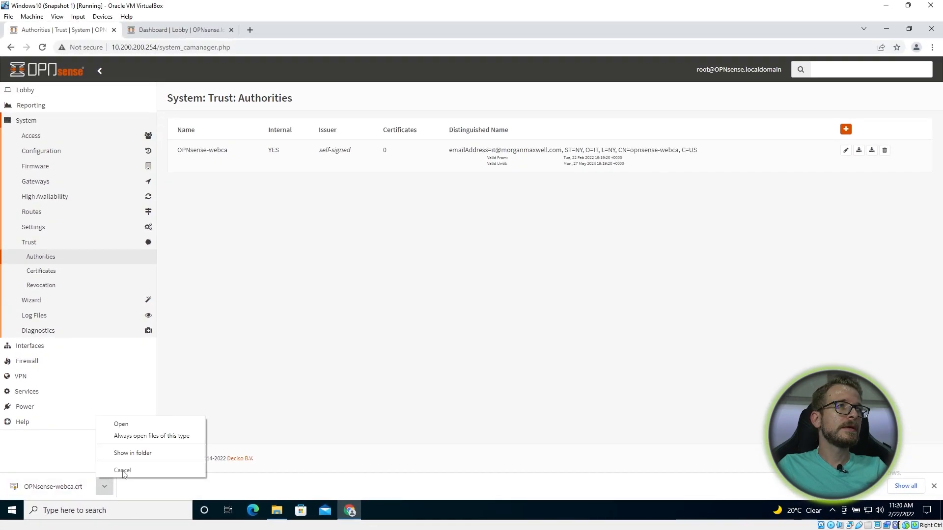
left_click(140, 453)
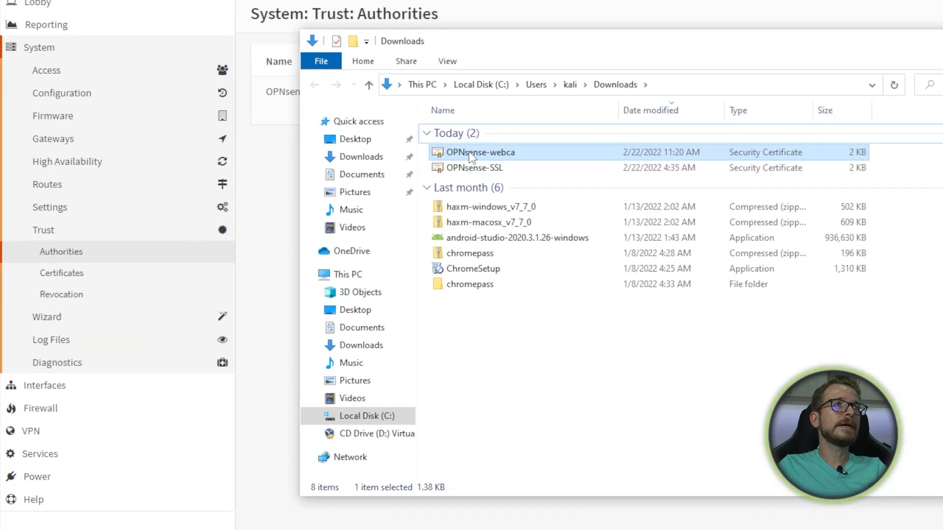
- Start installing the OPNsense-webca certificate for the Local Machine, allowing the UAC prompt
right_click(322, 186)
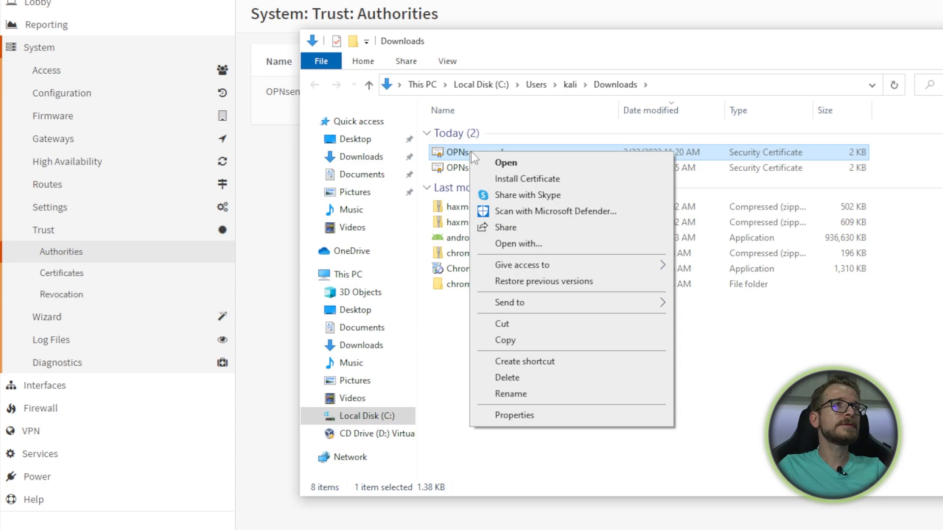
left_click(550, 180)
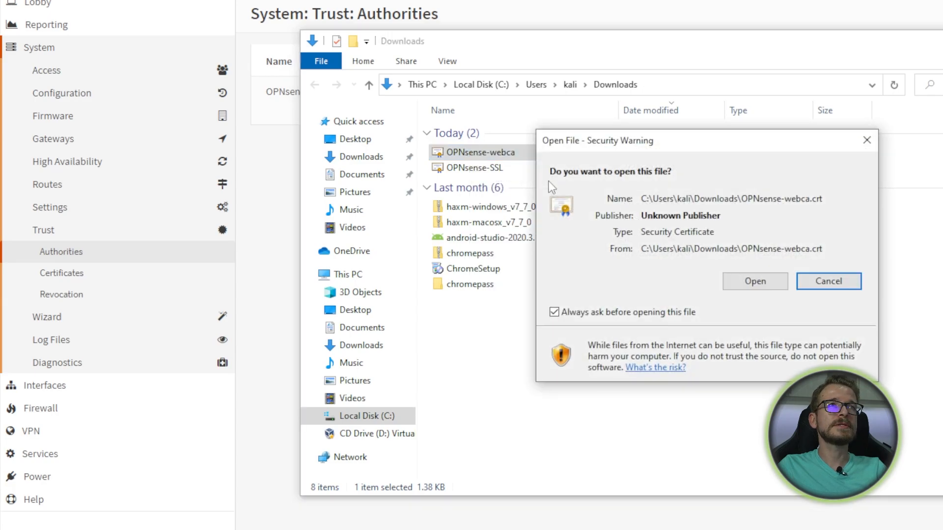
left_click(755, 284)
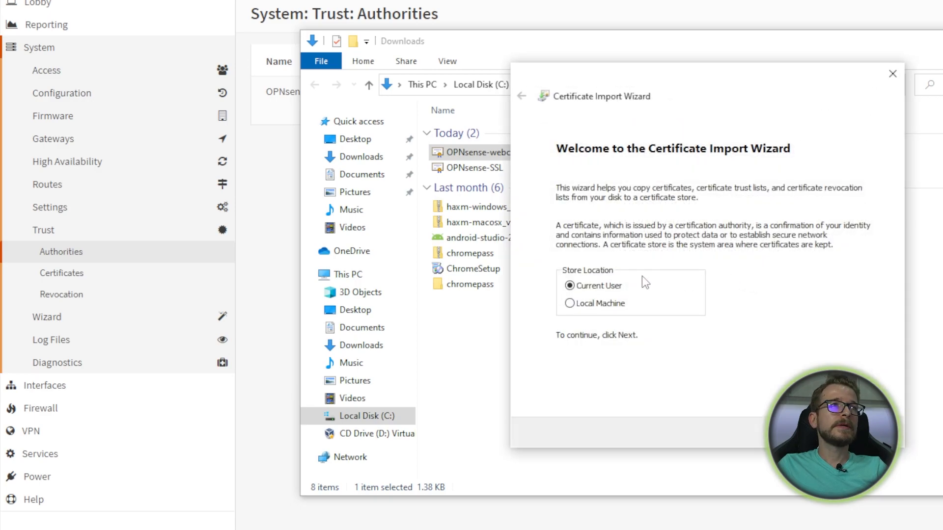
left_click(584, 307)
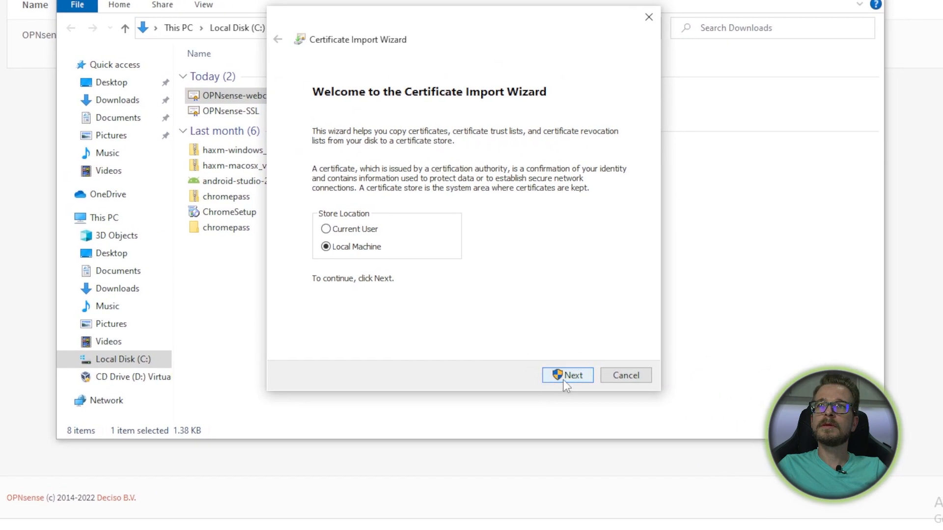
left_click(565, 381)
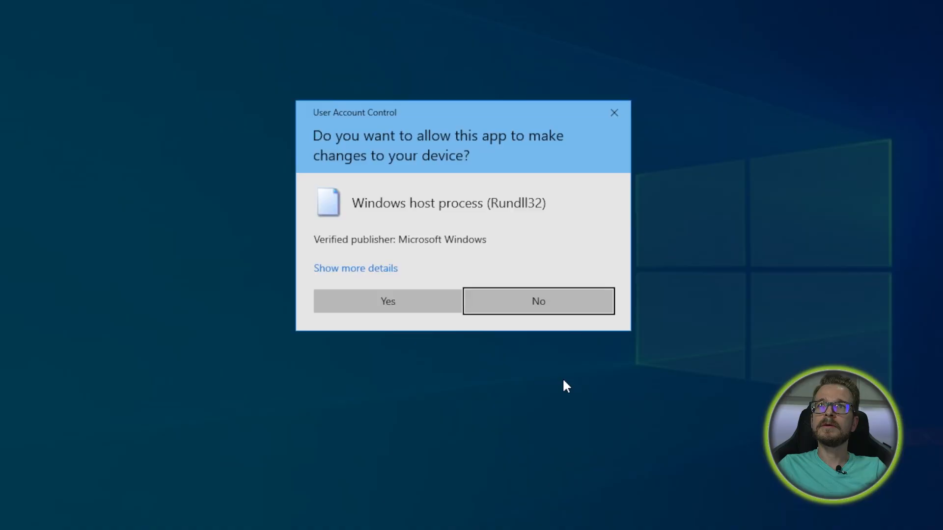
left_click(382, 298)
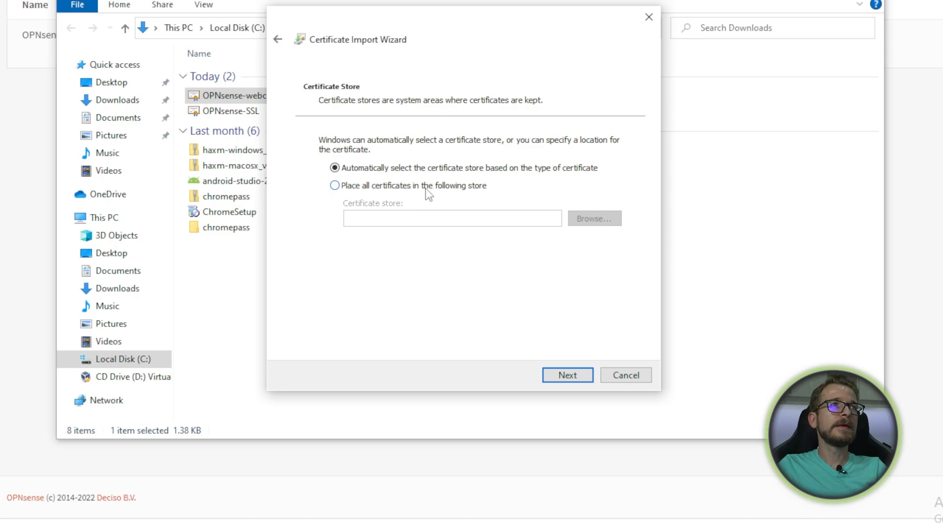
- Place the certificate in Trusted Root Certification Authorities and finish the import
left_click(362, 187)
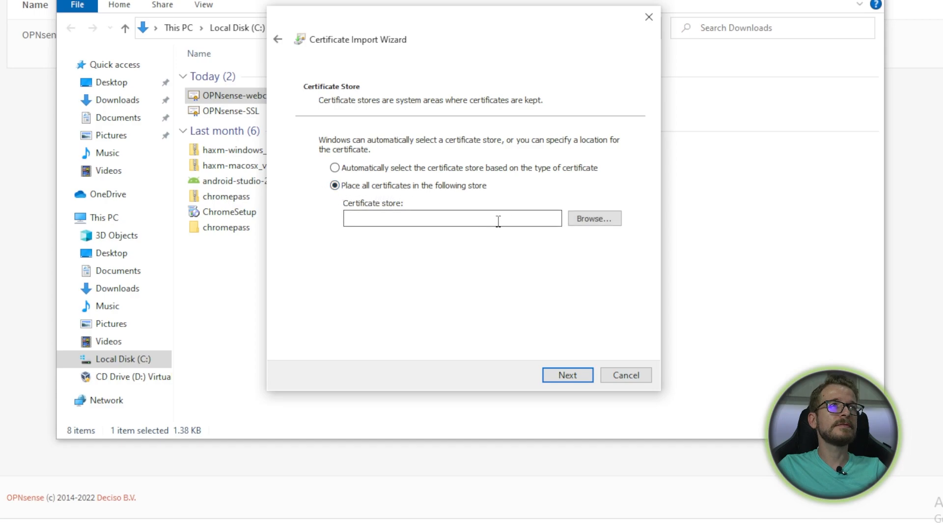
left_click(587, 225)
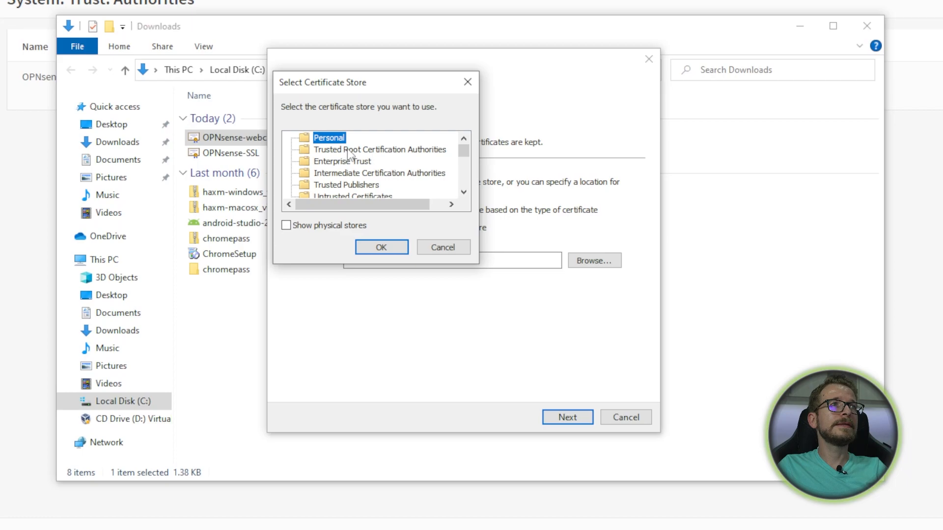
left_click(349, 150)
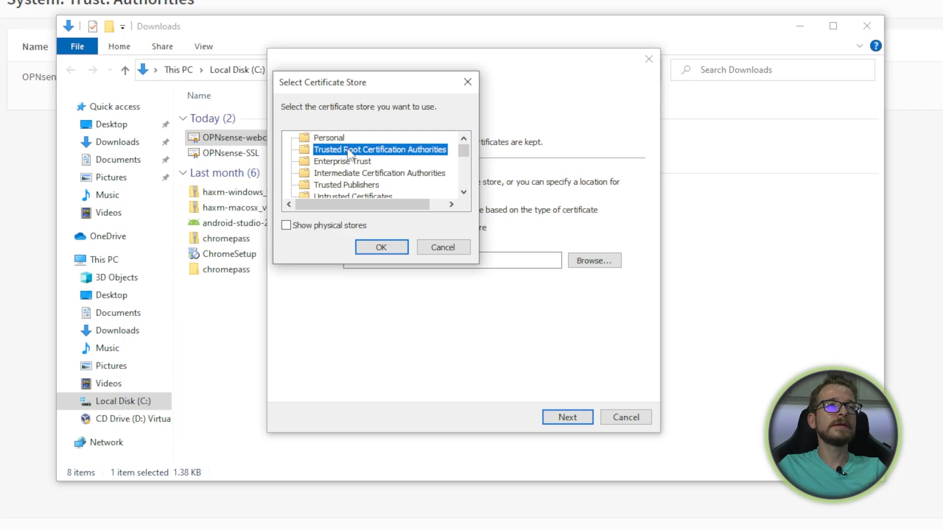
left_click(384, 247)
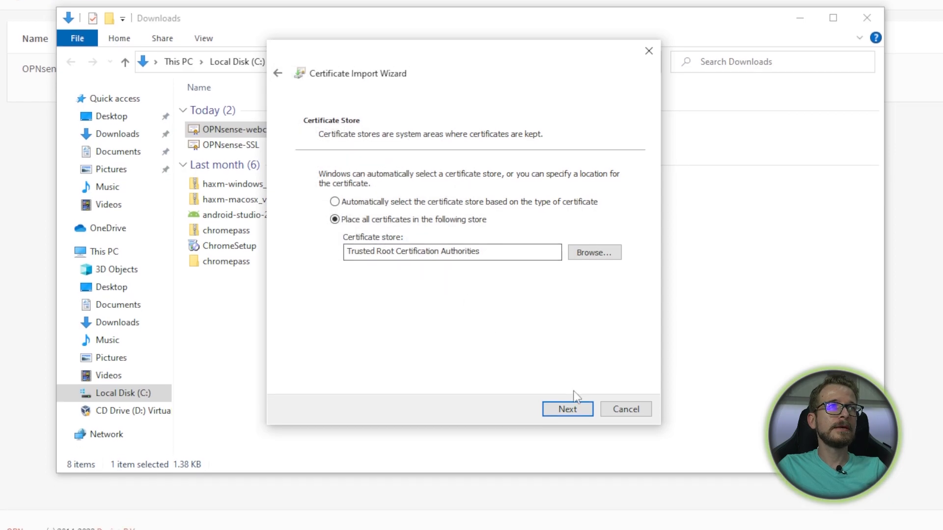
left_click(572, 384)
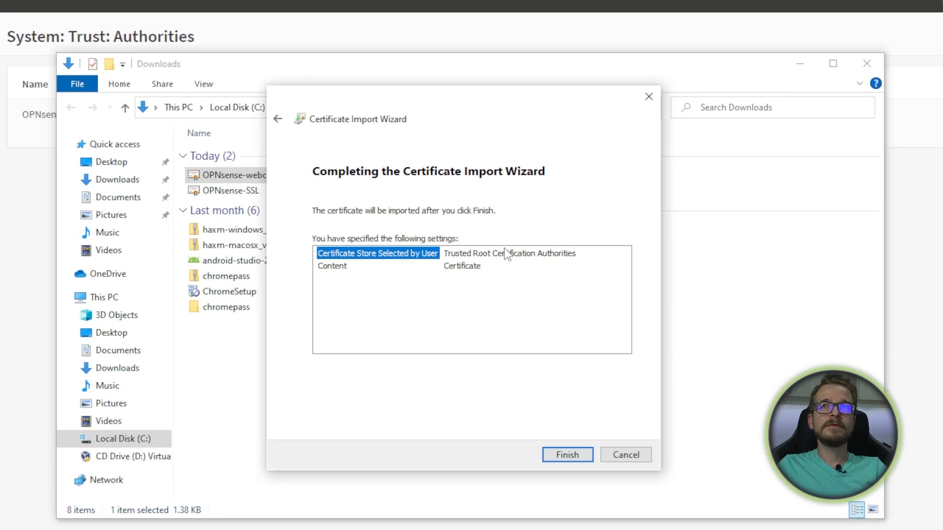
left_click(569, 455)
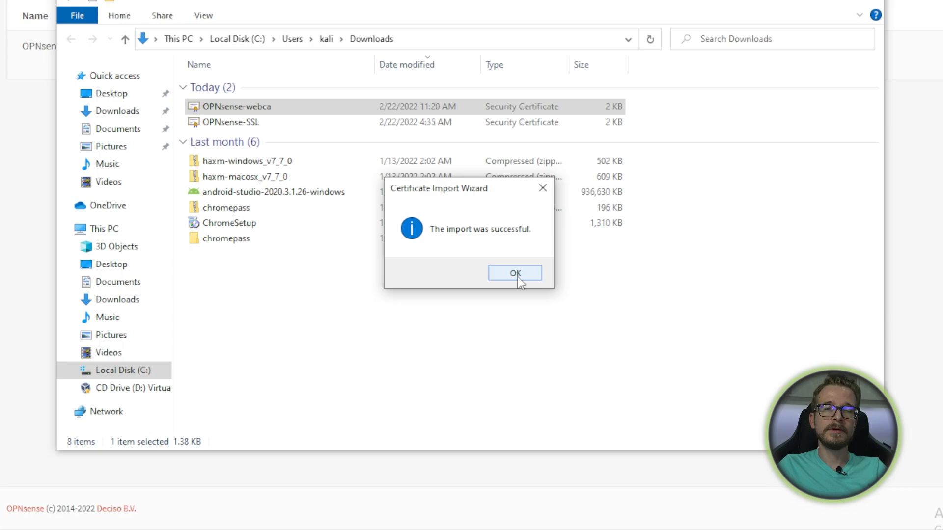
left_click(515, 273)
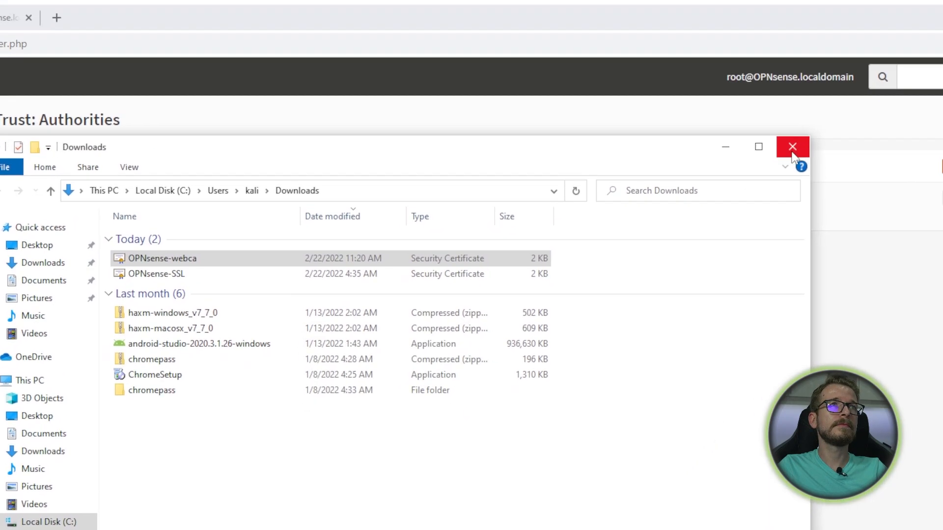
- In Services > Web Proxy > Administration, enable the proxy with OPNsense error pages and apply
left_click(792, 147)
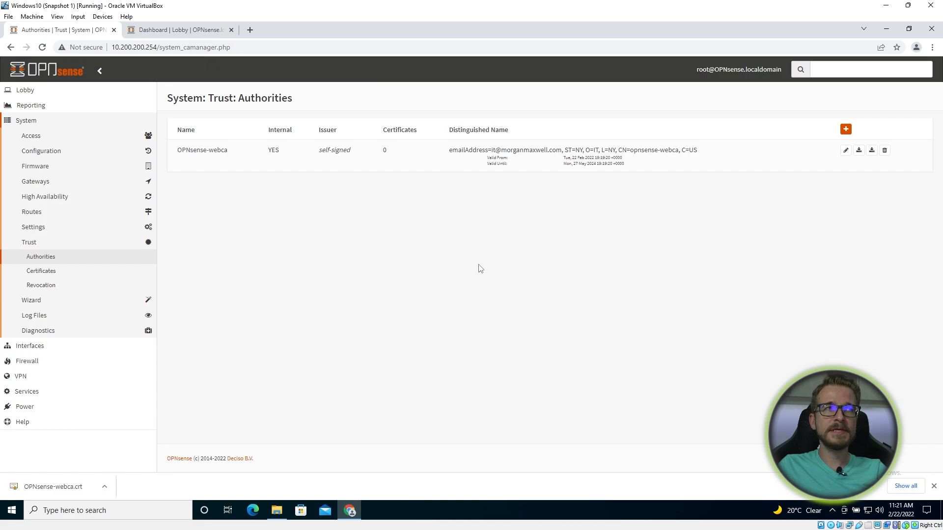
left_click(41, 391)
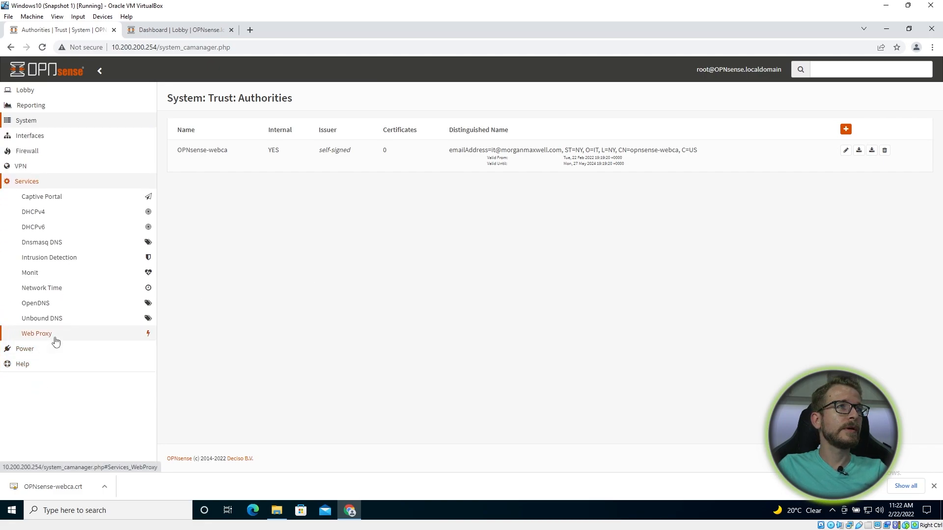
left_click(55, 341)
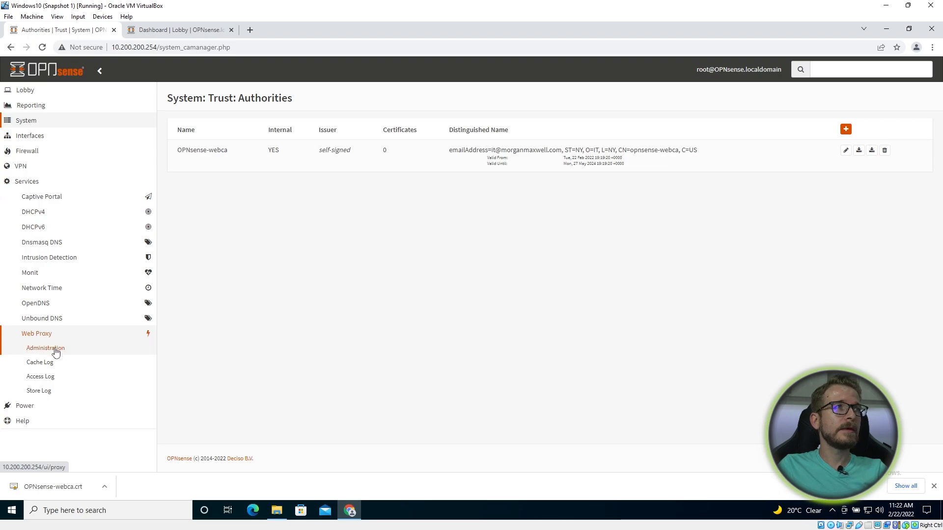
left_click(56, 353)
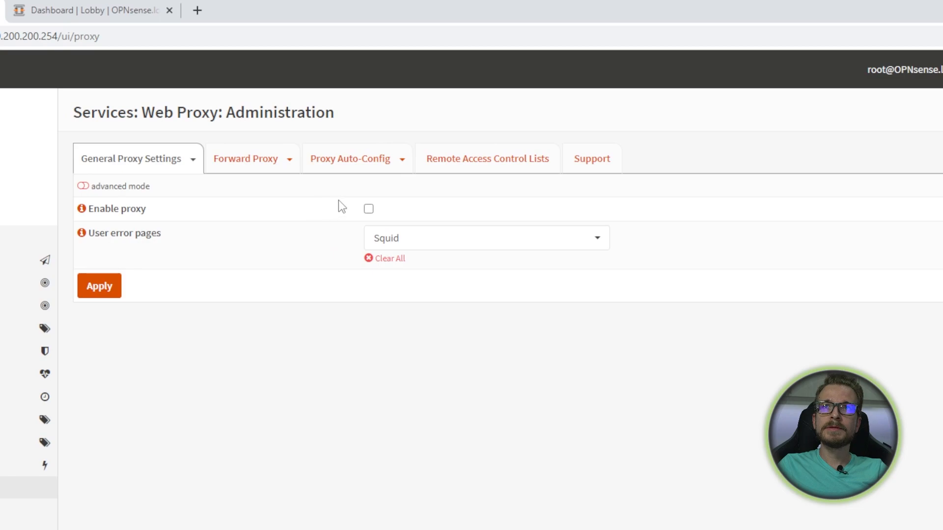
left_click(368, 210)
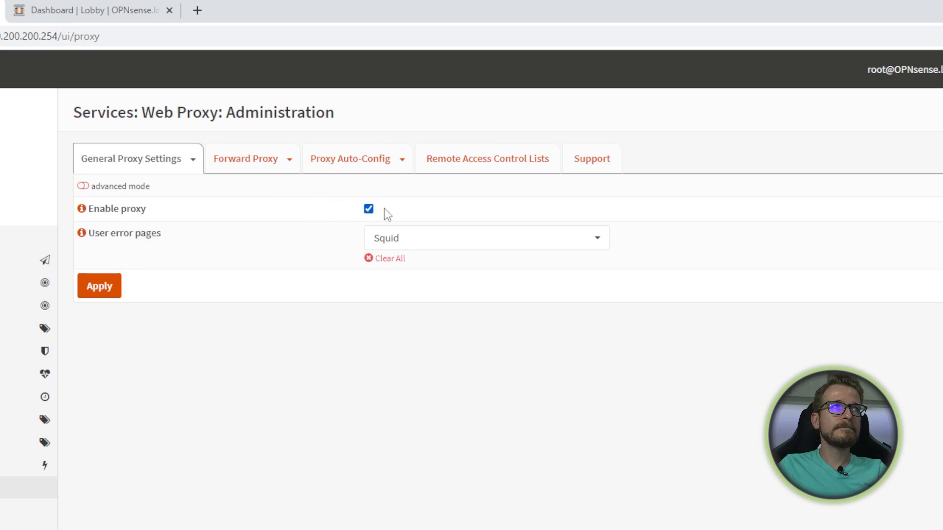
left_click(476, 244)
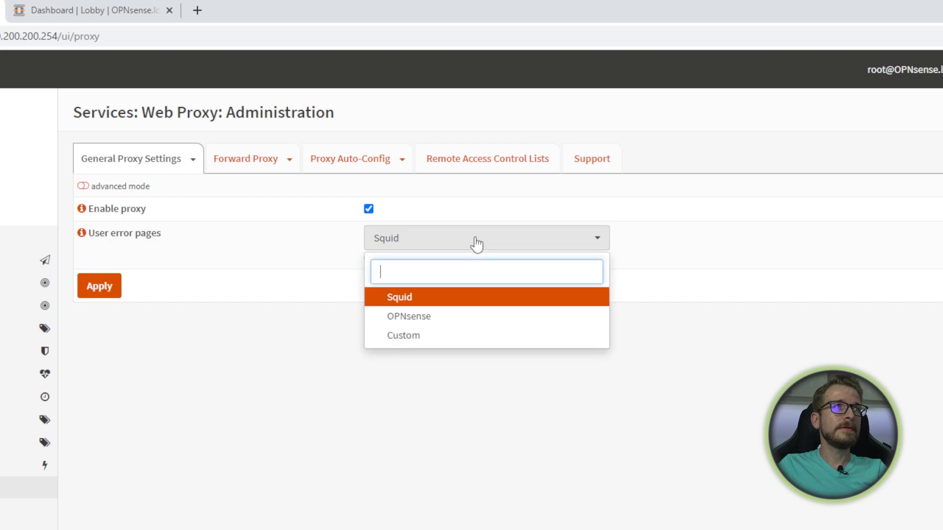
left_click(424, 321)
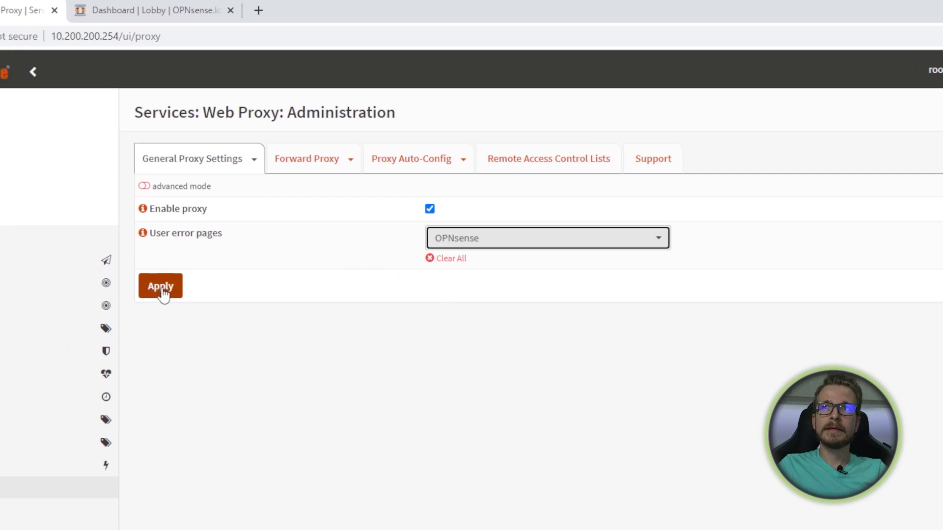
left_click(163, 290)
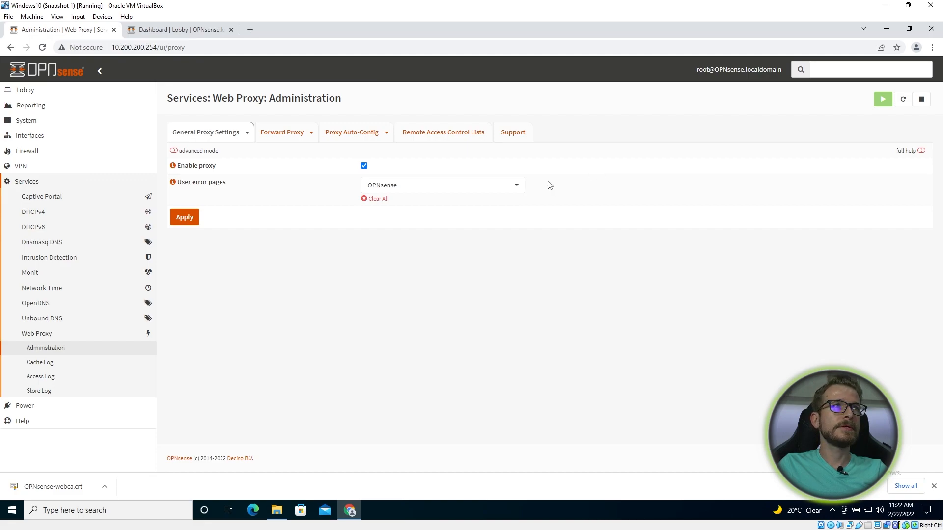
- Enable the transparent HTTP proxy on the Forward Proxy tab and add its firewall rule
left_click(283, 133)
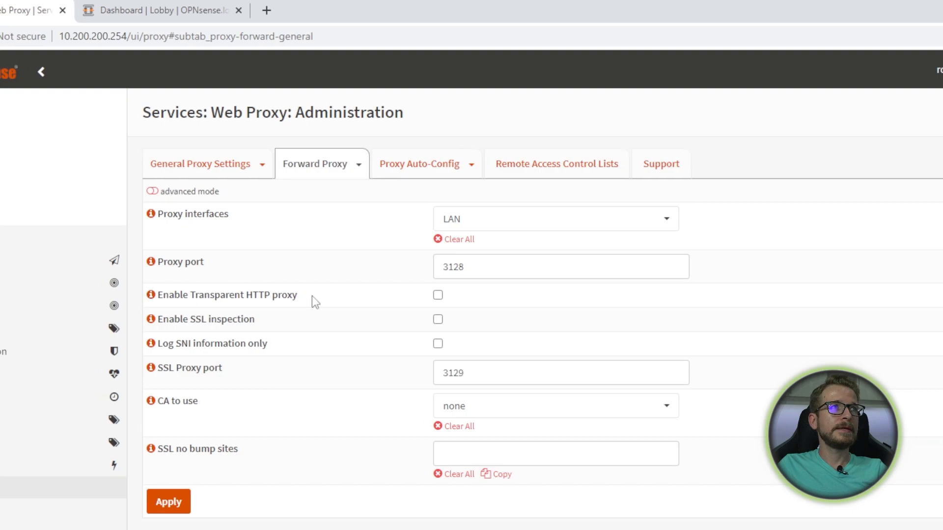
left_click(151, 297)
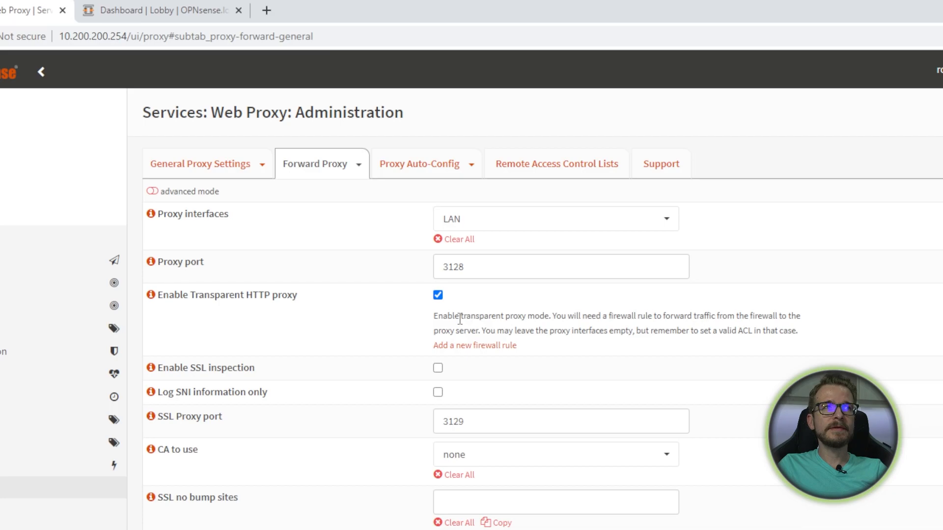
left_click(479, 347)
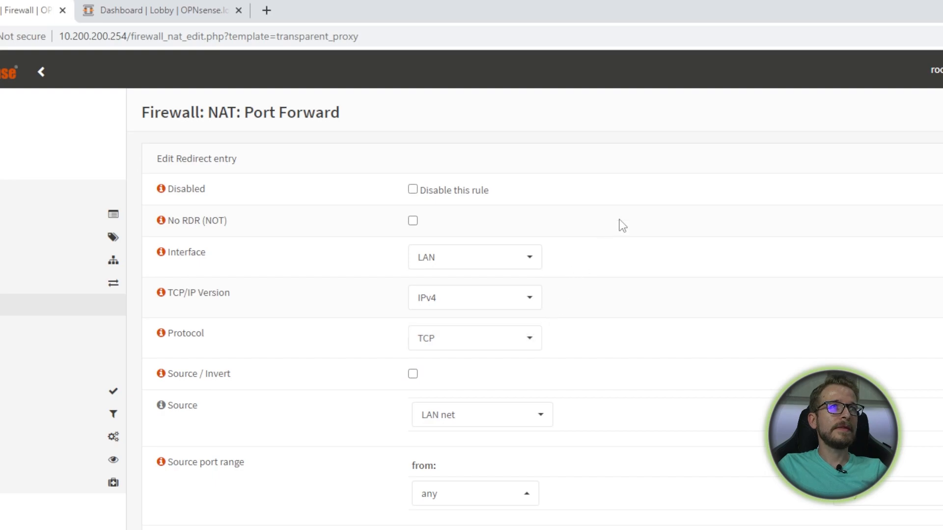
- Save the LAN port 80 redirect rule to 127.0.0.1:3128 and apply the NAT changes
scroll(622, 233, "down", 2)
scroll(628, 260, "up", 2)
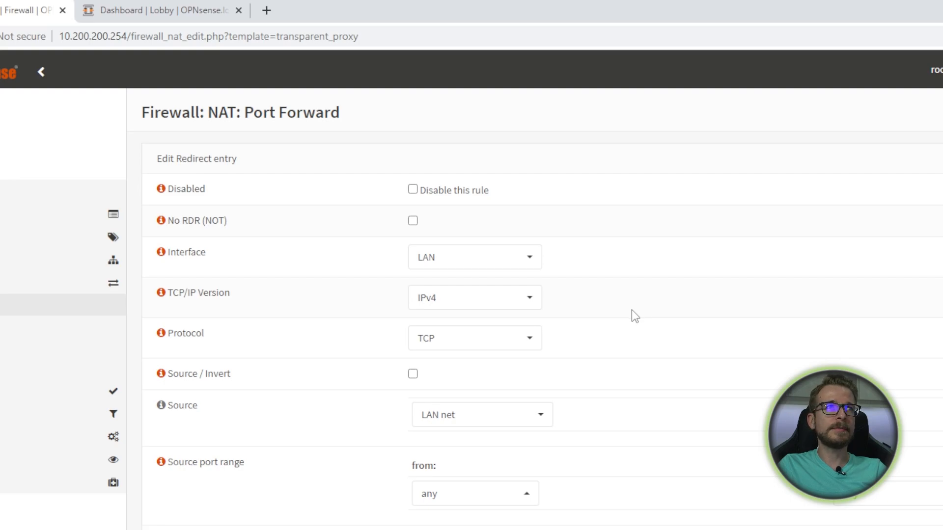
scroll(634, 317, "down", 5)
scroll(634, 320, "down", 1)
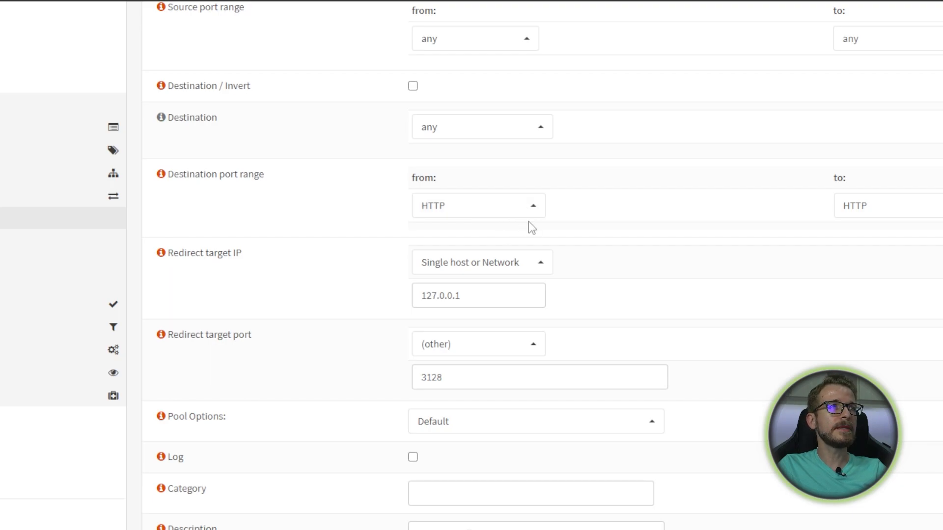
scroll(528, 222, "down", 3)
scroll(506, 383, "down", 1)
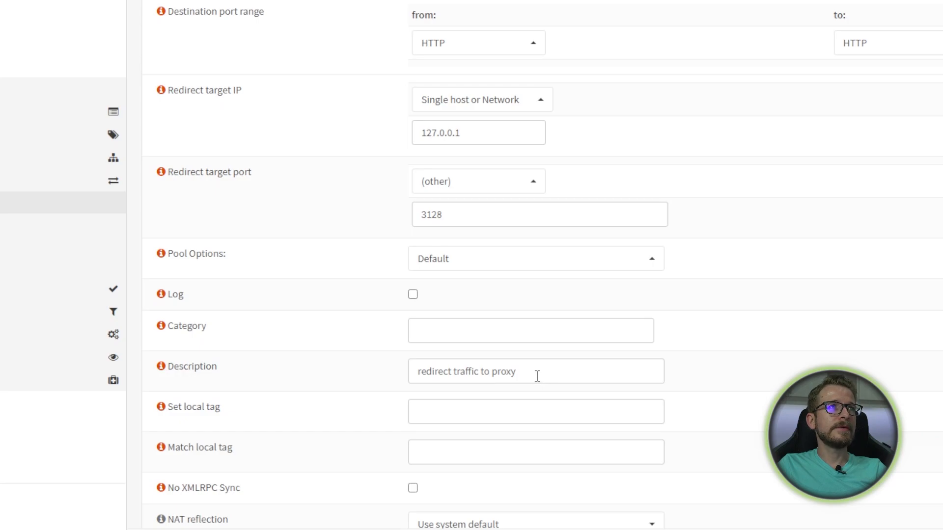
scroll(538, 377, "down", 3)
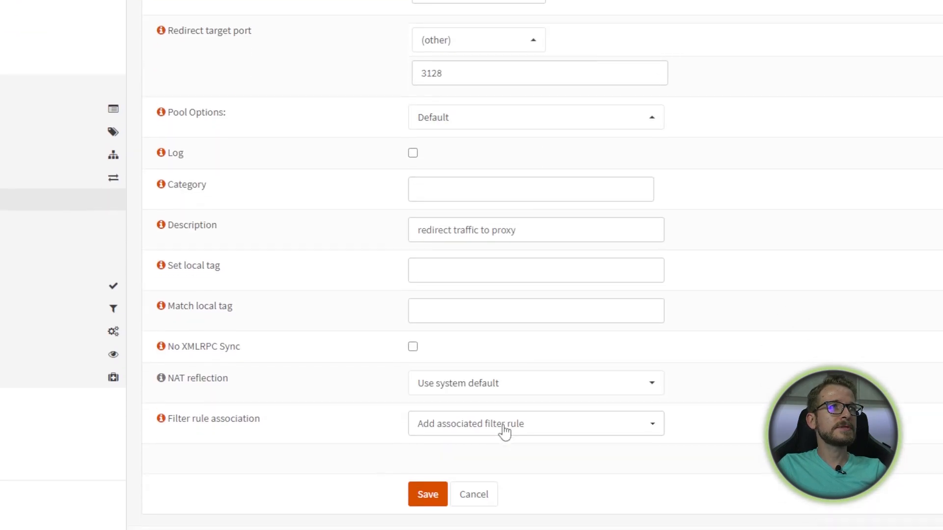
scroll(505, 432, "down", 1)
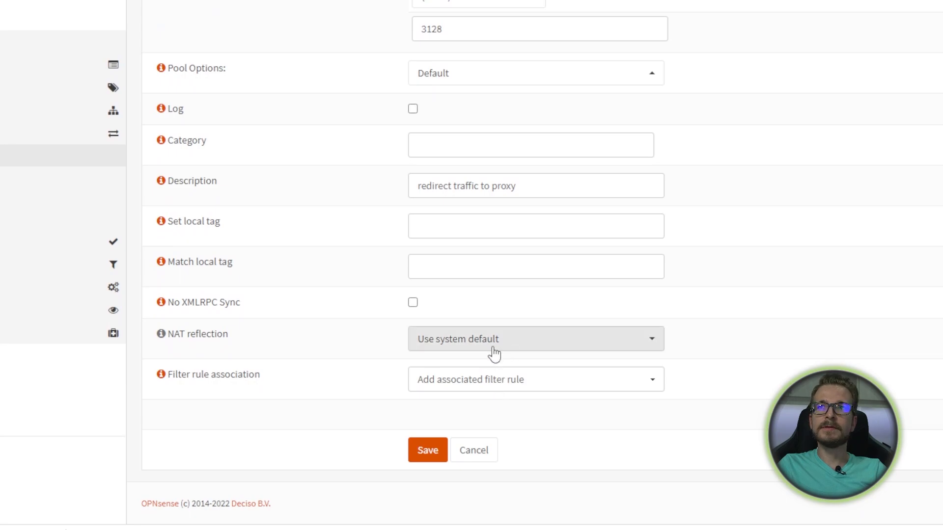
left_click(428, 450)
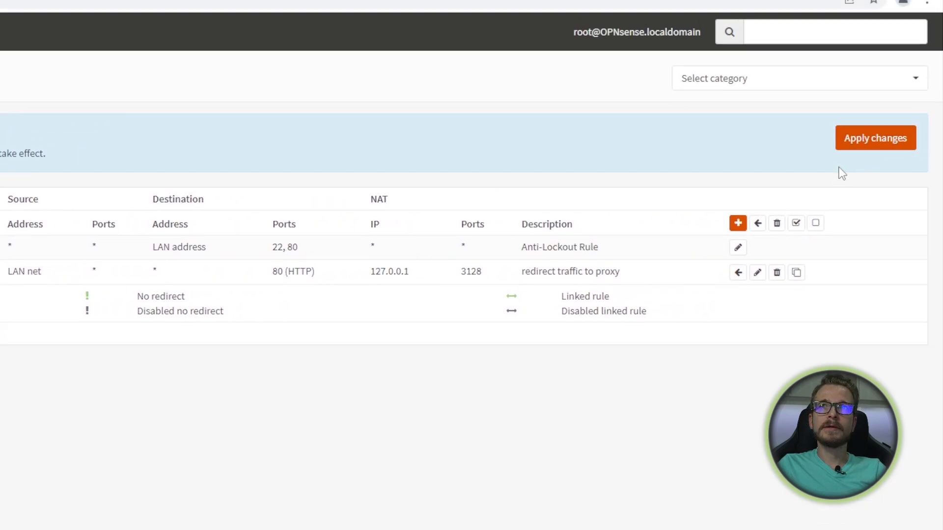
left_click(875, 147)
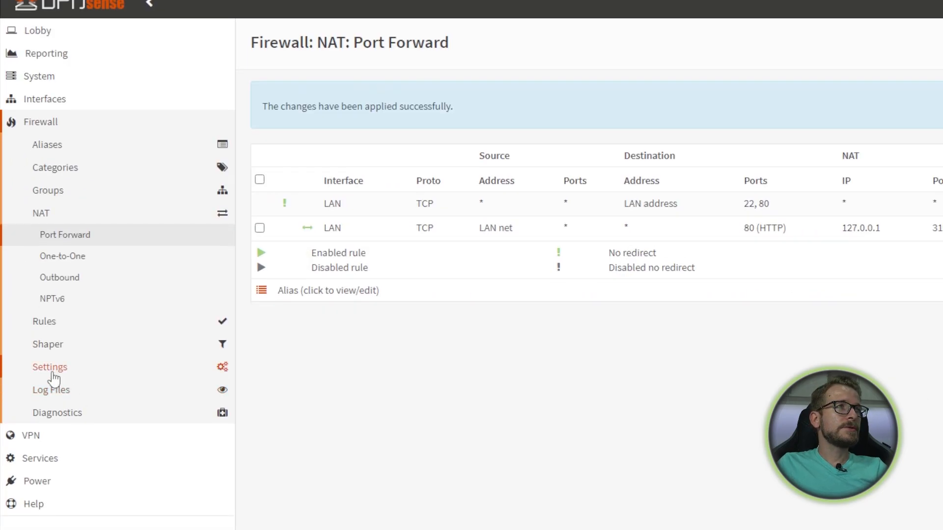
- Return to Web Proxy Administration and show the Forward Proxy settings
scroll(47, 388, "down", 2)
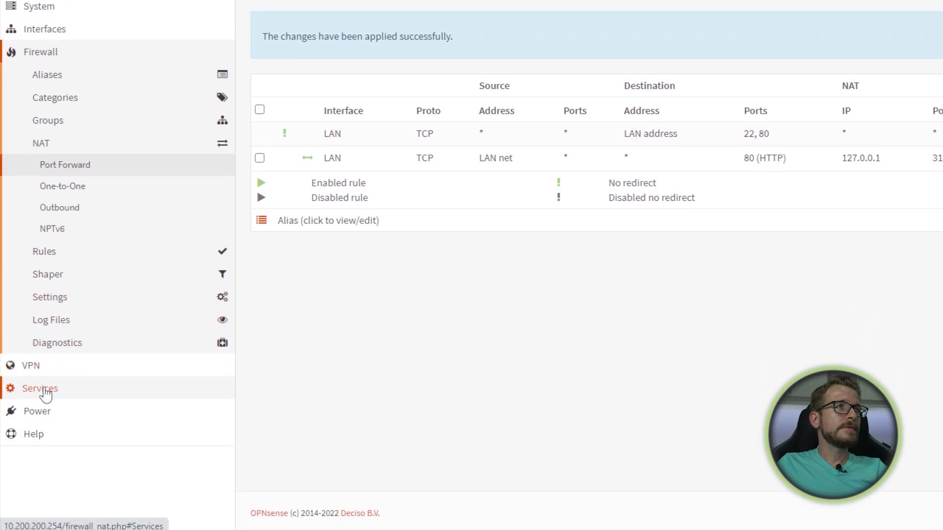
left_click(43, 392)
left_click(81, 325)
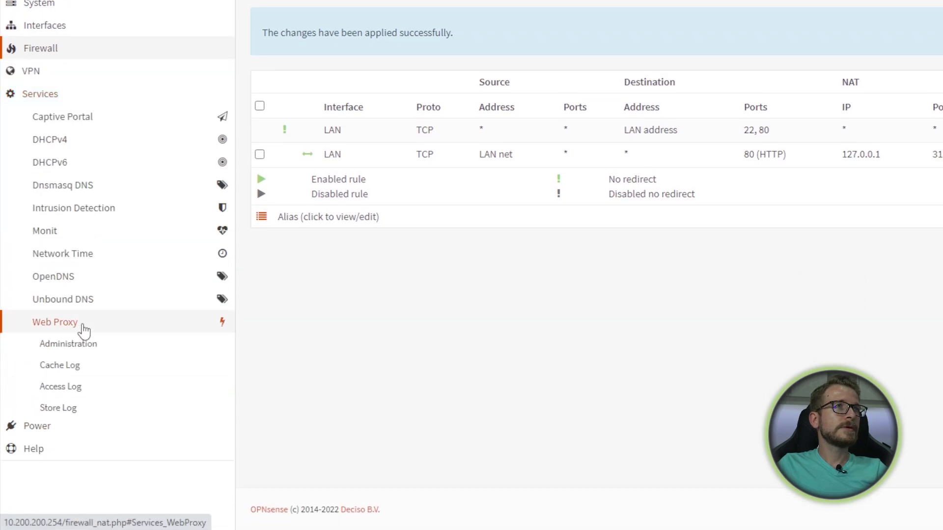
left_click(85, 344)
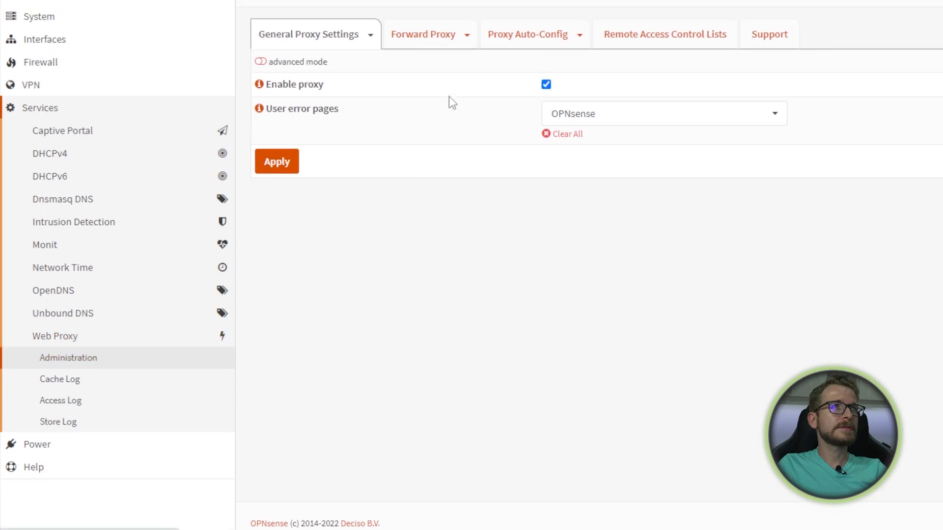
scroll(437, 111, "up", 3)
left_click(421, 148)
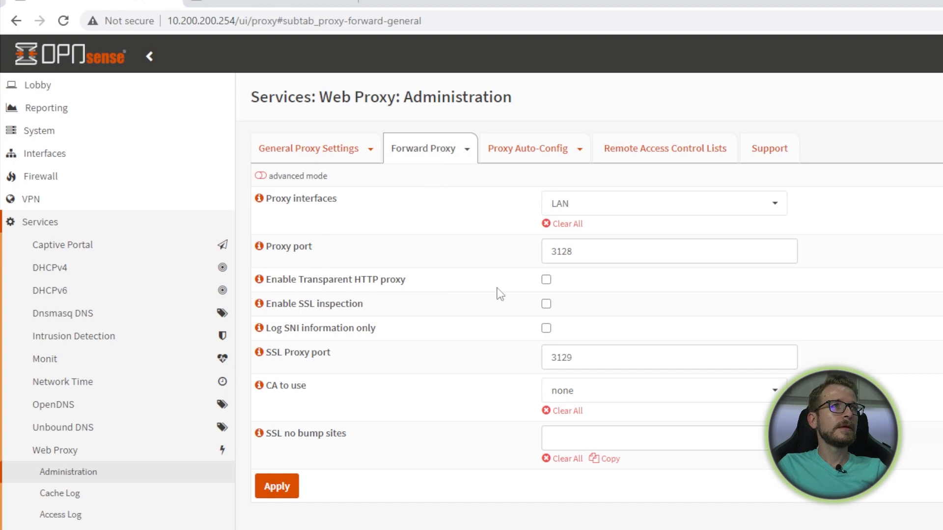
- Enable transparent HTTP proxy and SSL inspection, using OPNsense-webca as the CA
left_click(546, 281)
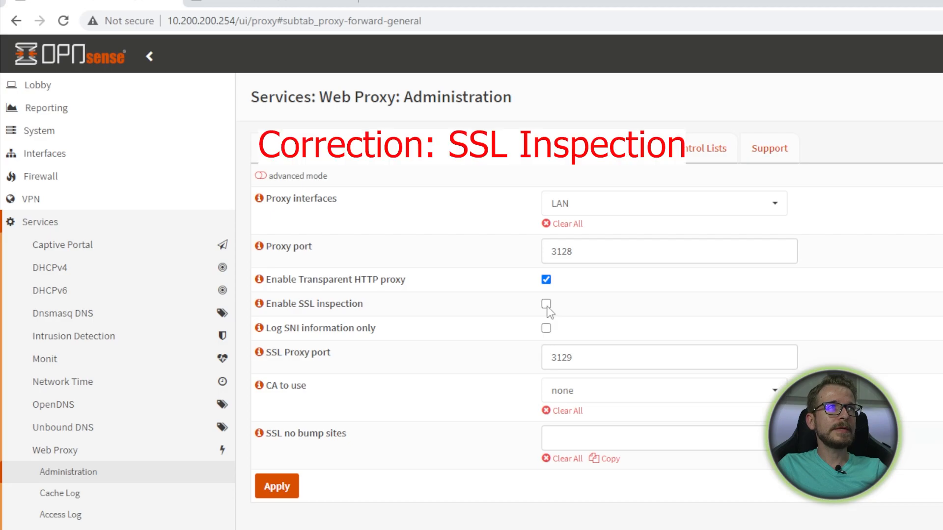
left_click(546, 304)
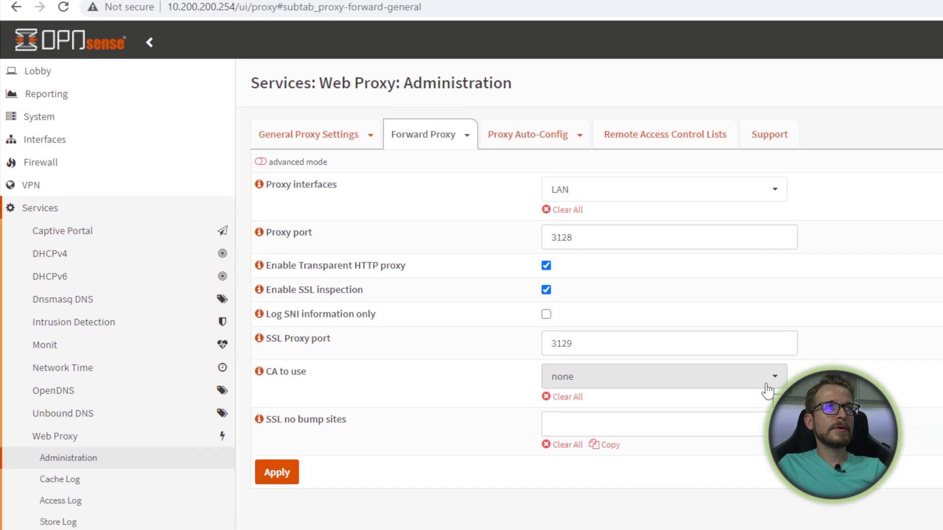
left_click(768, 390)
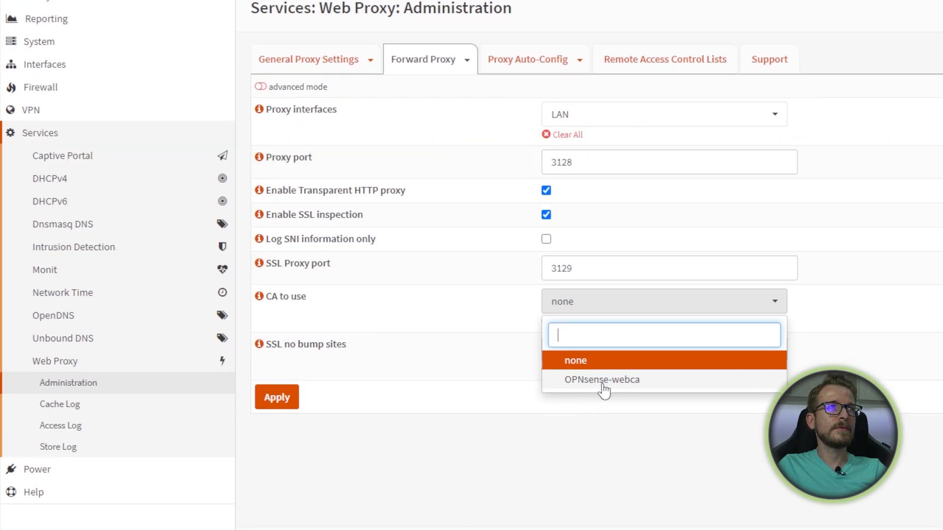
left_click(603, 382)
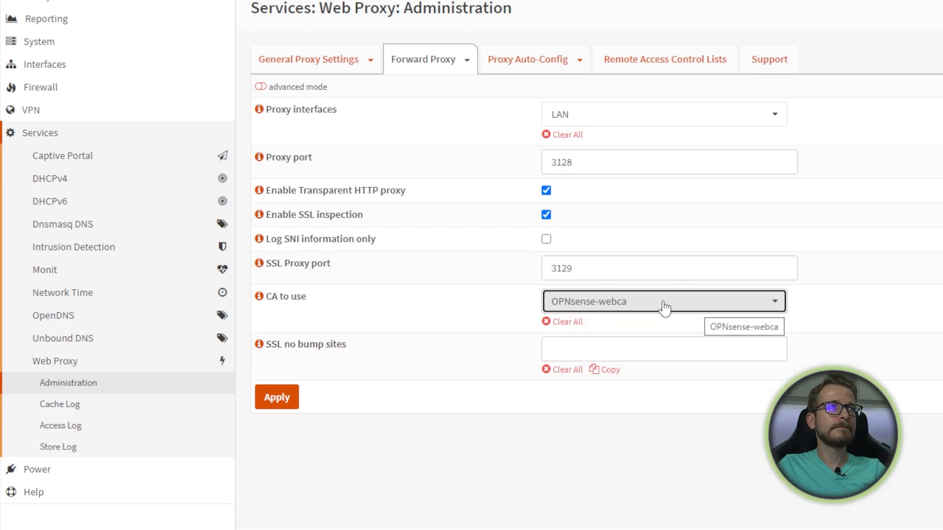
left_click(258, 346)
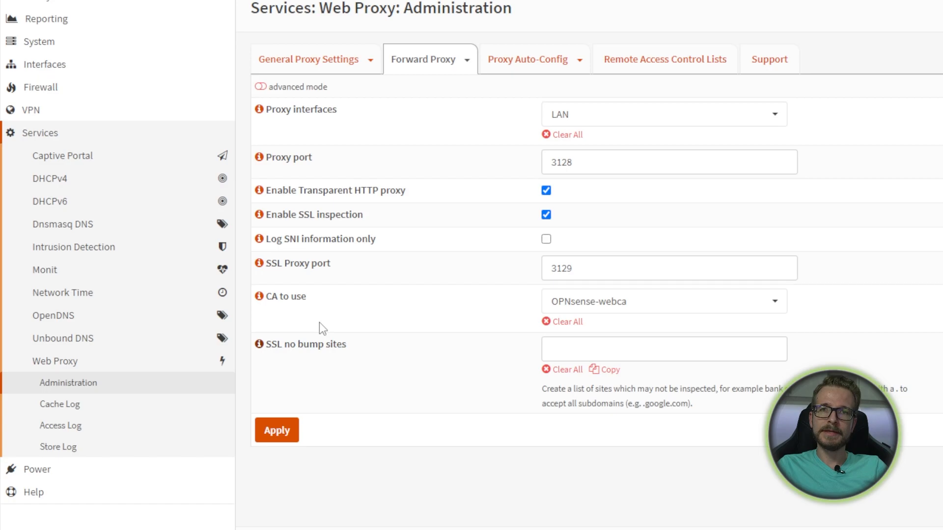
- Leave SSL no bump sites empty and apply the forward proxy settings
left_click(591, 351)
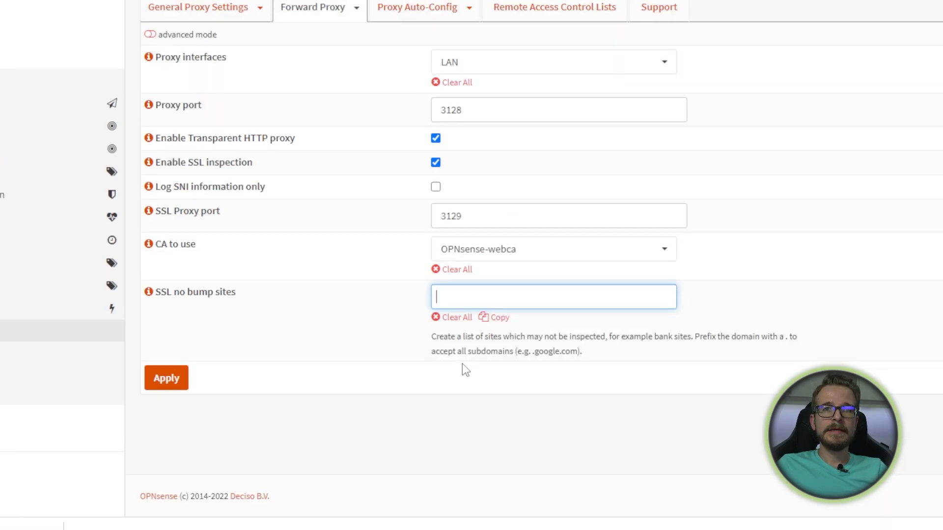
left_click(173, 379)
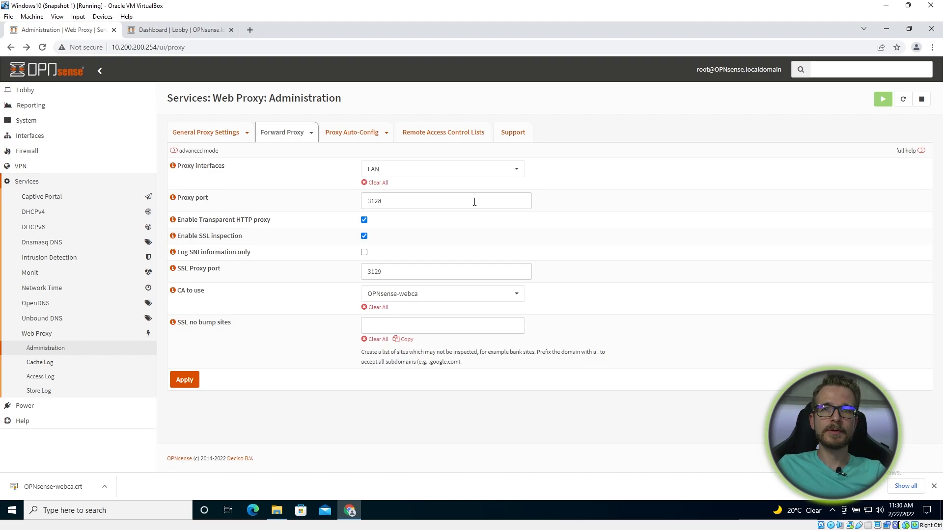
- Show the Remote Access Control Lists tab with its empty remote blacklist
left_click(450, 138)
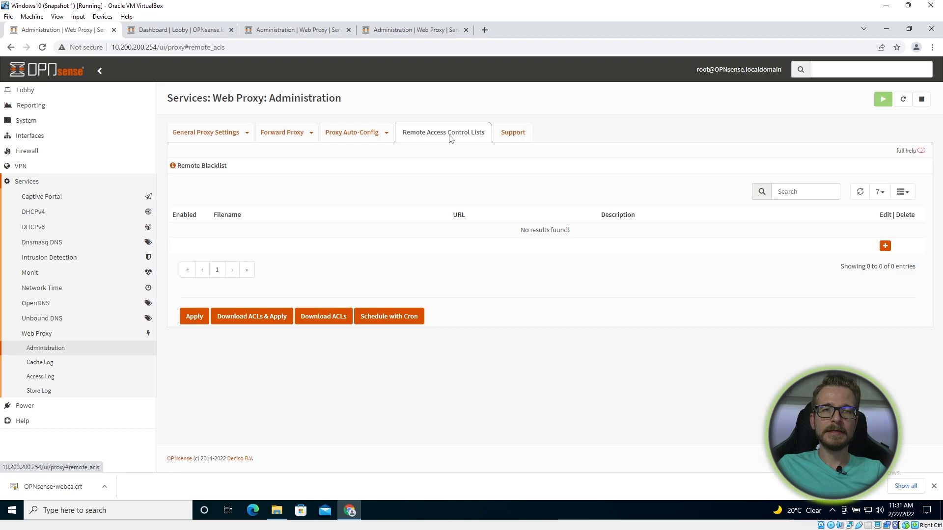
left_click(312, 133)
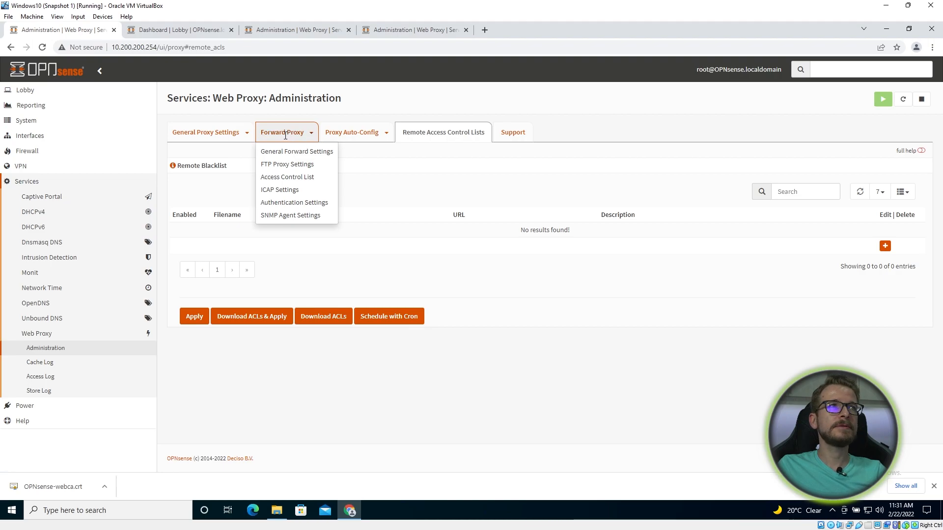
left_click(307, 202)
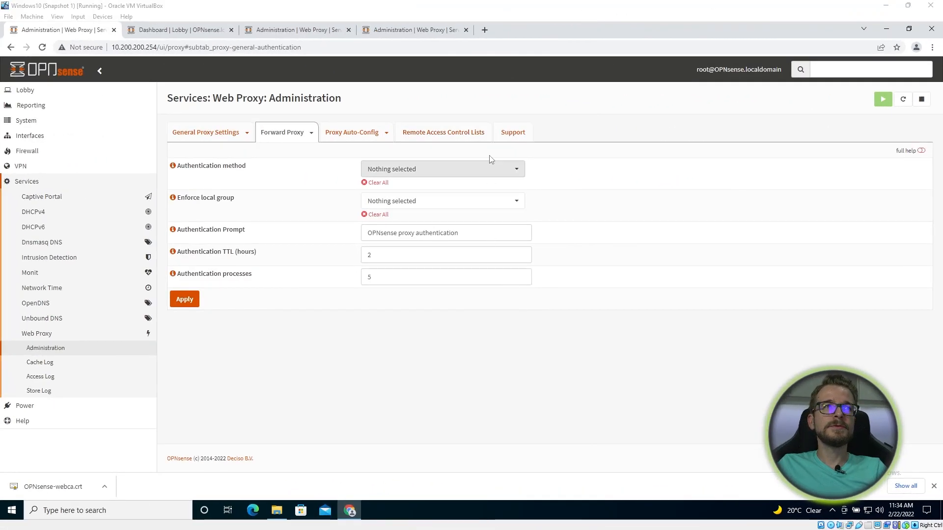
left_click(446, 138)
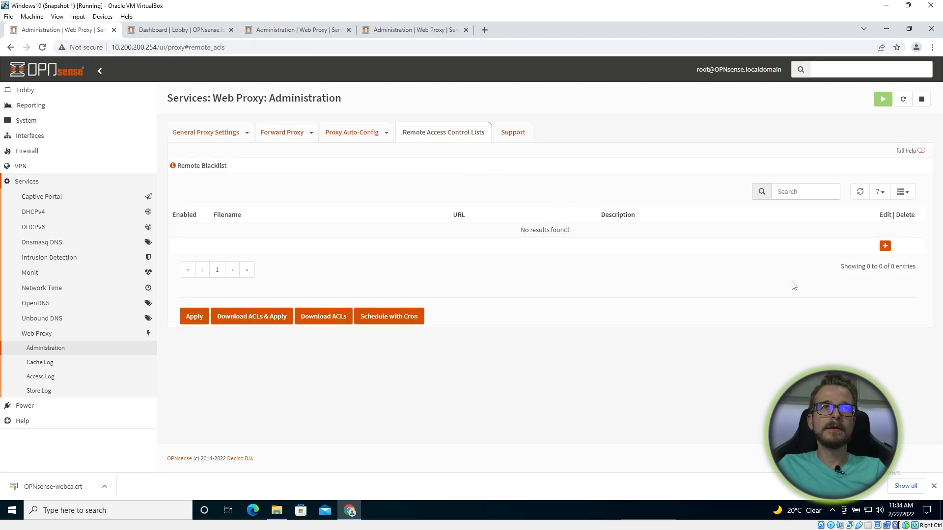
- Add a new remote blacklist named UT1 using the ut-capitole blacklists.tar.gz download URL
left_click(885, 247)
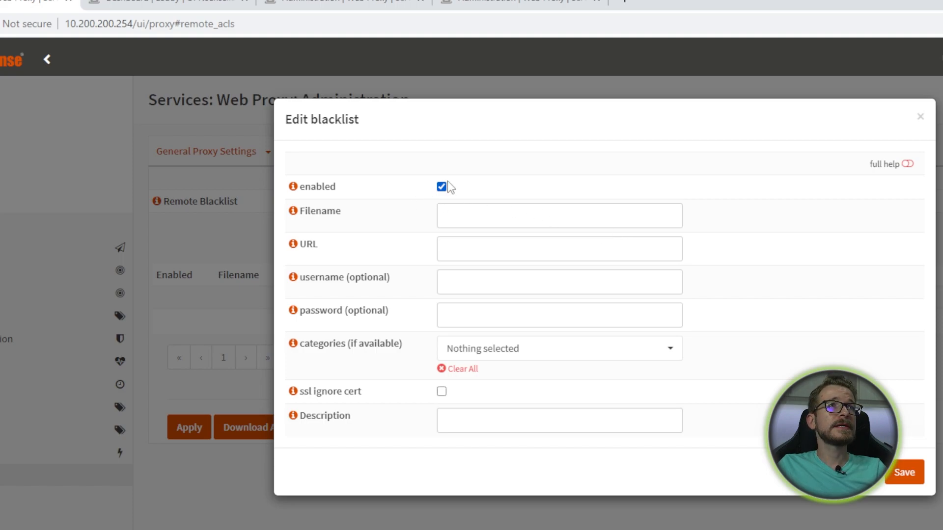
left_click(492, 212)
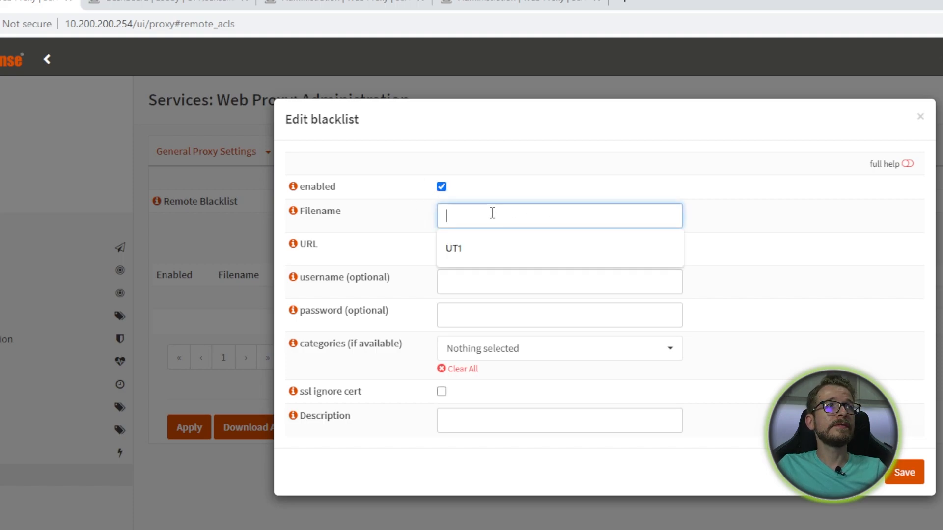
left_click(484, 249)
left_click(495, 250)
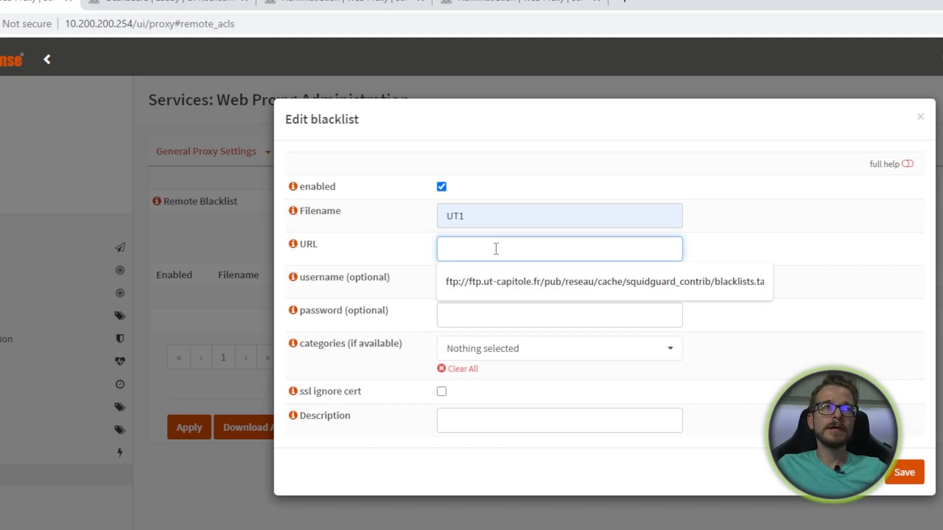
left_click(490, 290)
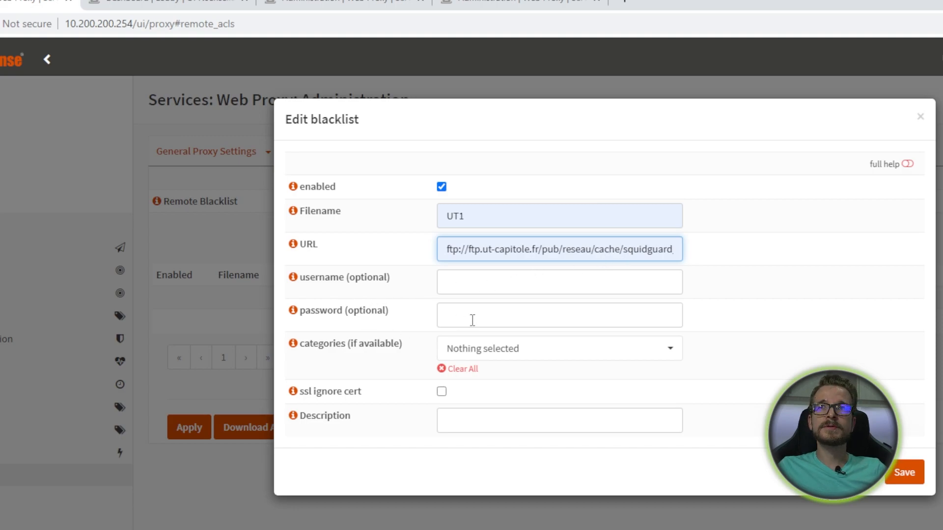
- Leave the categories empty, set the description to 'UT1 web filter', and save the entry
left_click(668, 359)
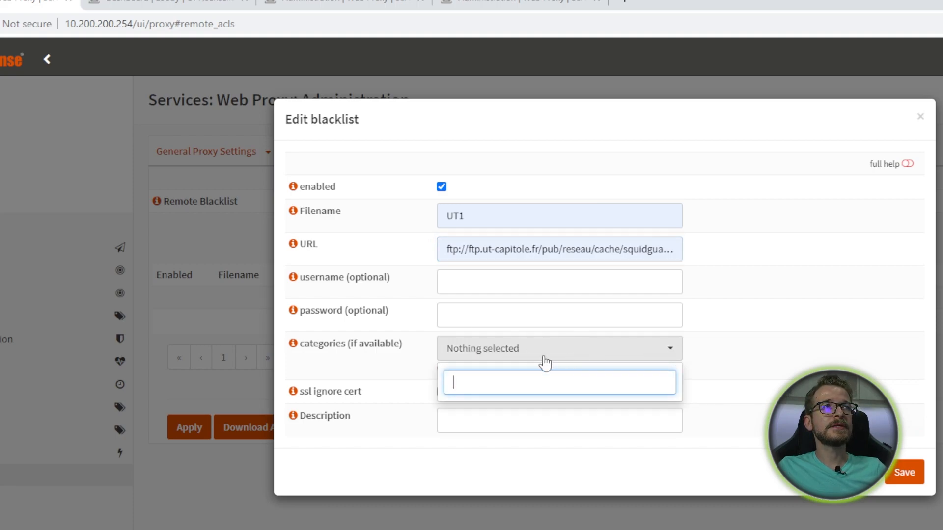
left_click(803, 353)
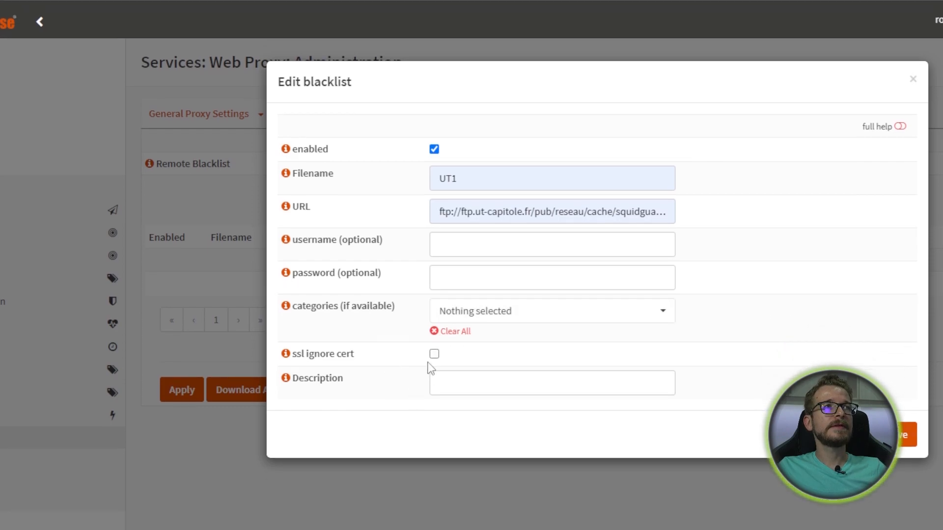
left_click(451, 382)
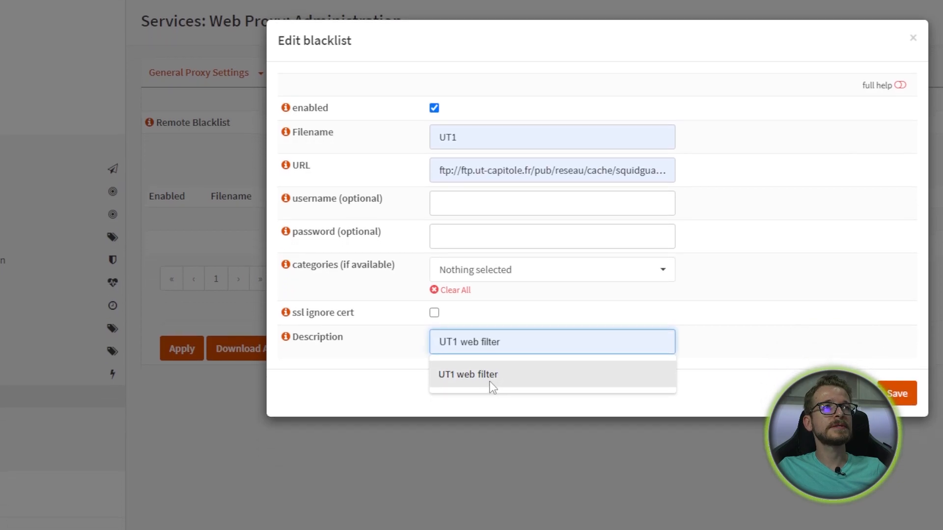
left_click(491, 381)
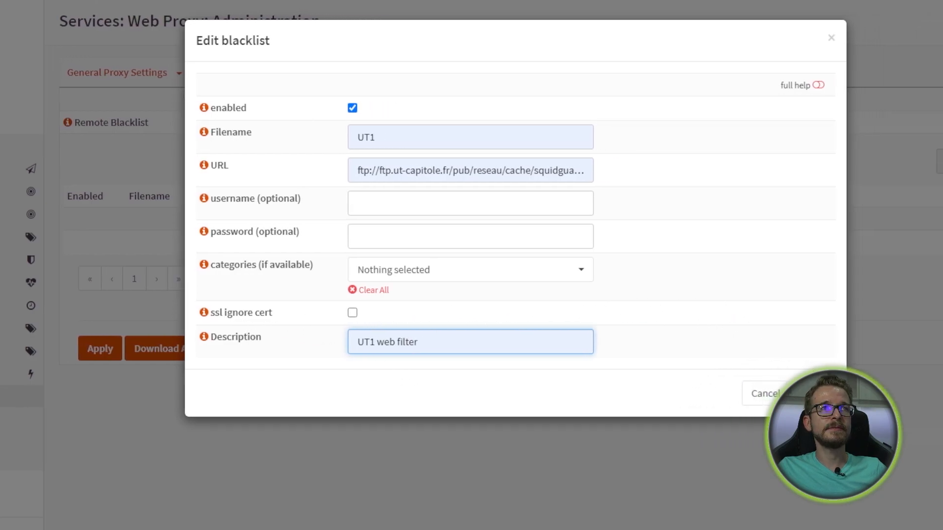
left_click(808, 387)
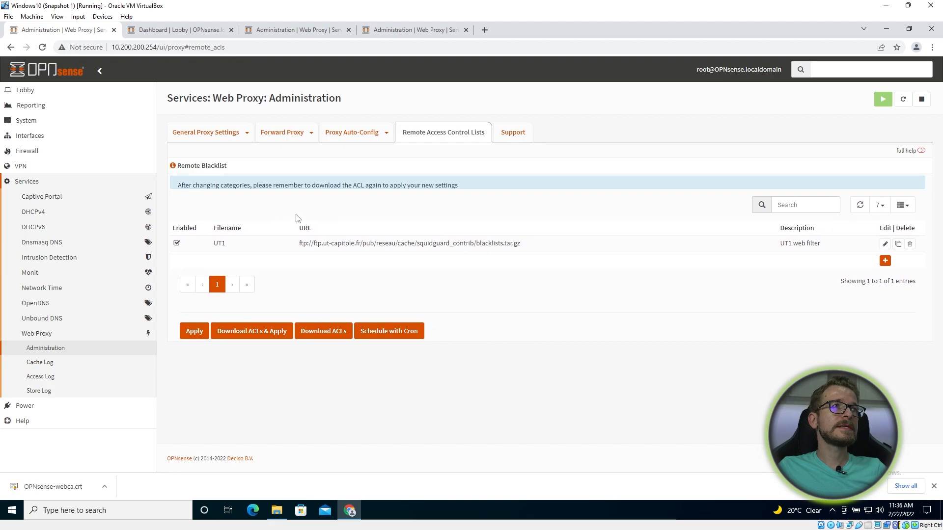
- Download the ACLs for the UT1 ut-capitole remote blacklist
left_click(319, 317)
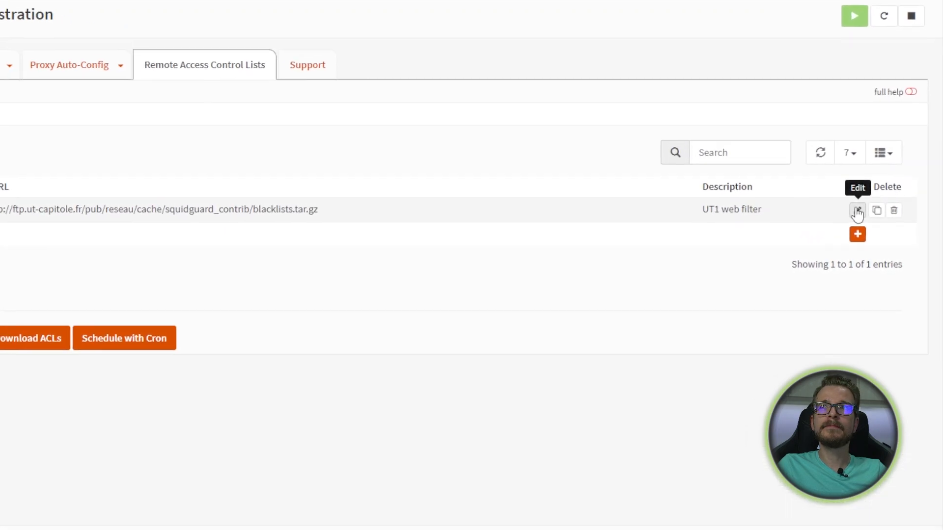
- Edit the UT1 blacklist, review its categories, and clear all selected categories
left_click(858, 211)
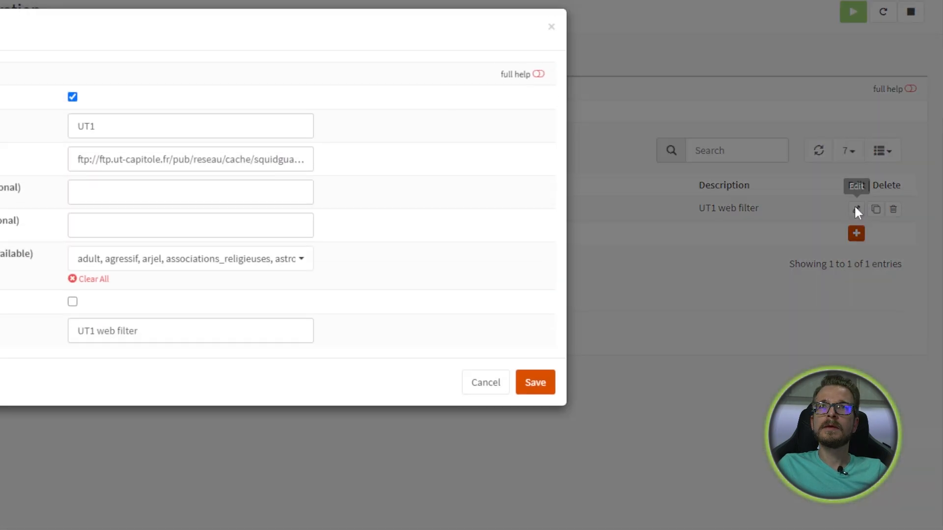
left_click(291, 264)
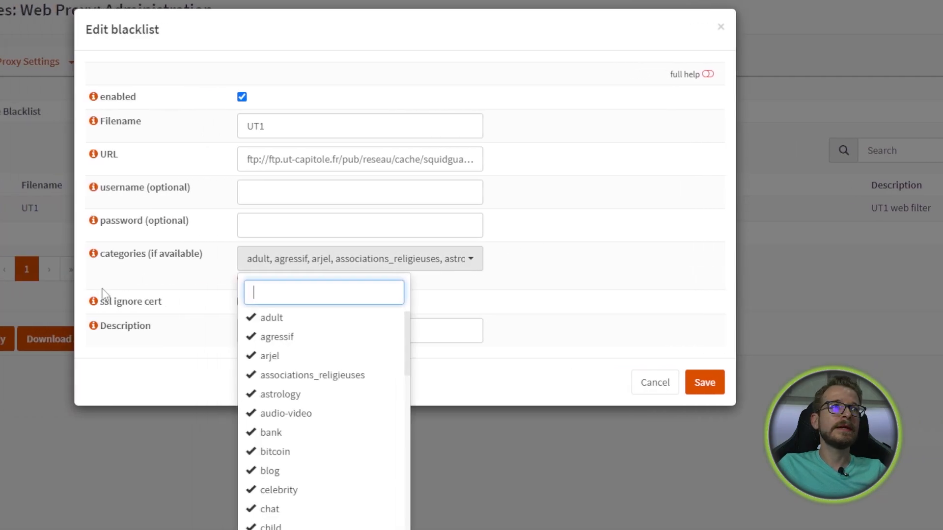
scroll(305, 373, "down", 3)
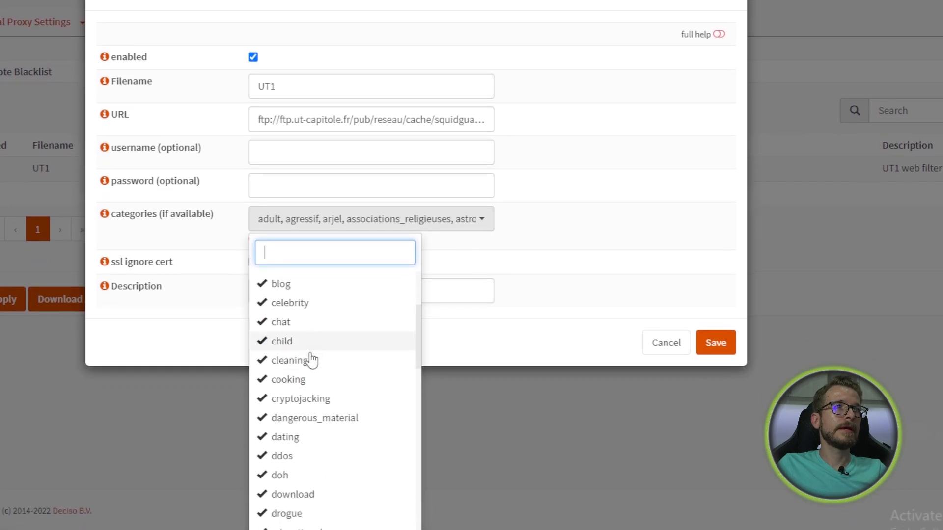
scroll(311, 349, "up", 3)
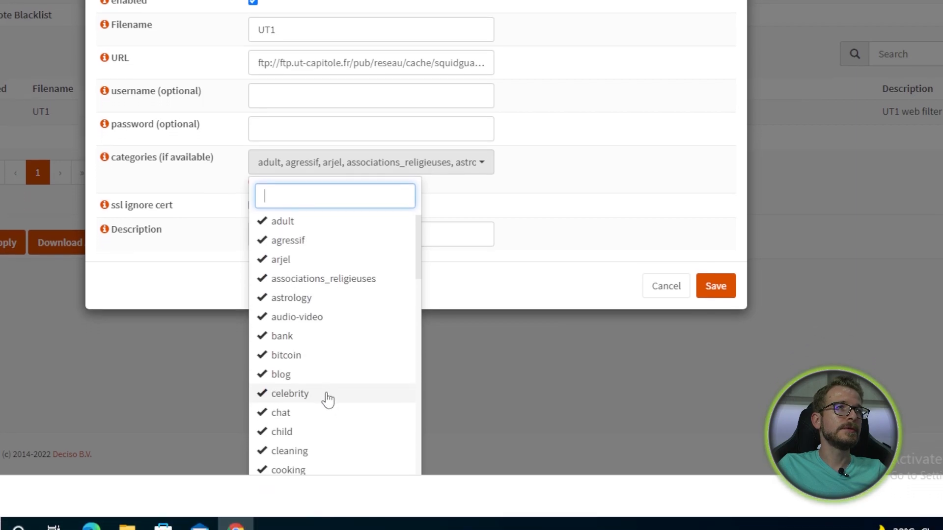
scroll(313, 425, "down", 2)
scroll(301, 364, "down", 2)
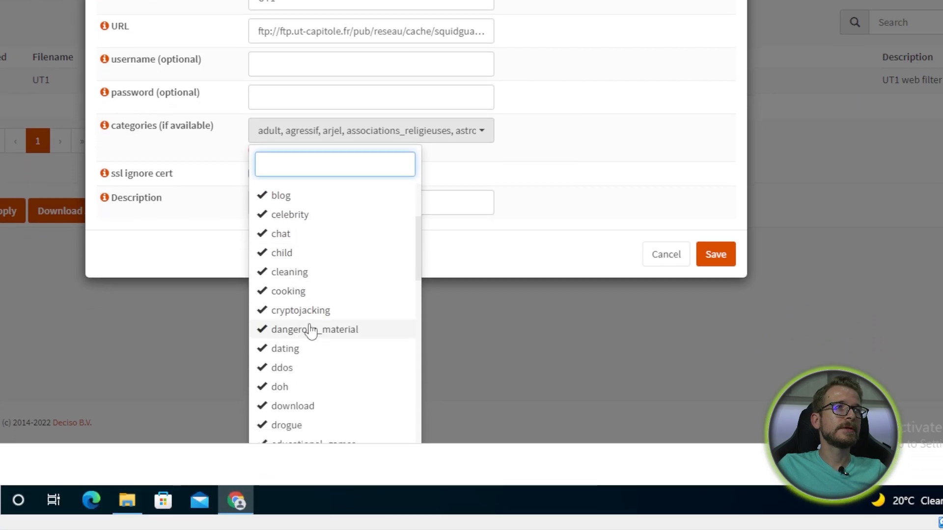
scroll(339, 320, "down", 3)
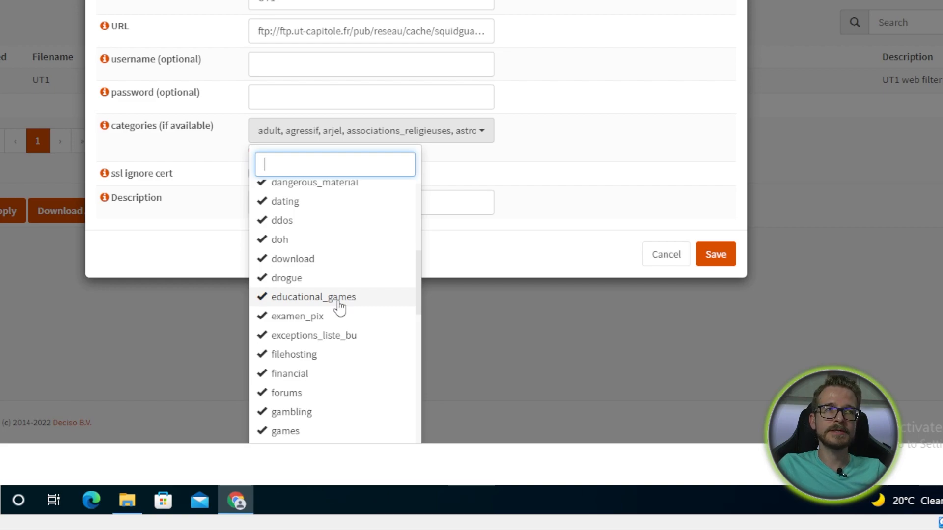
left_click(517, 154)
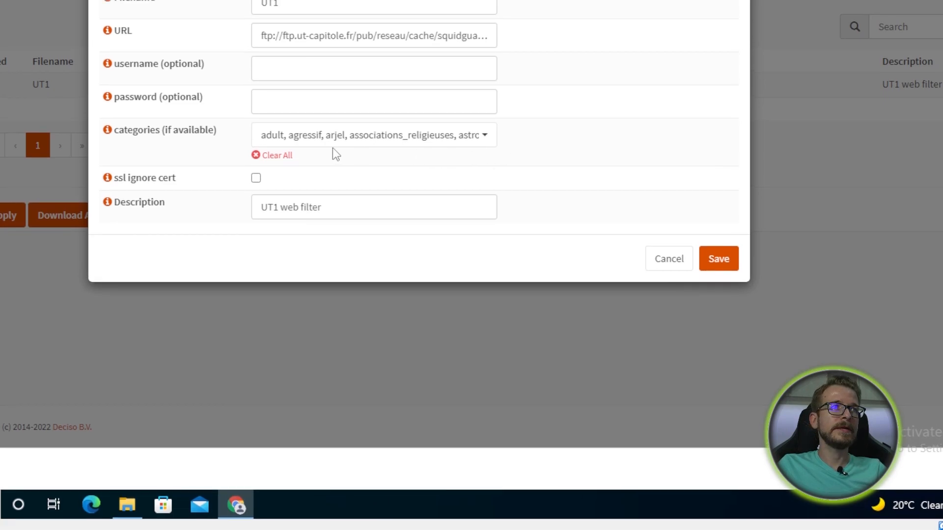
left_click(275, 155)
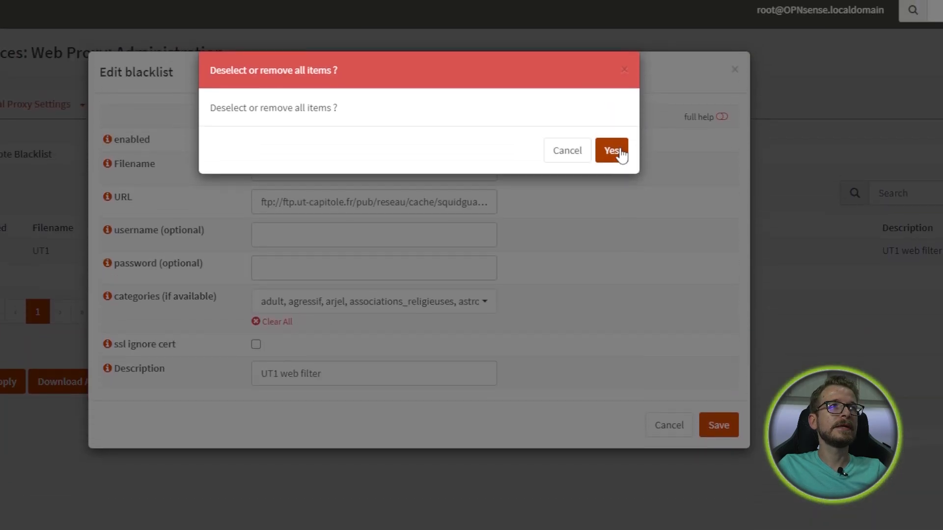
left_click(612, 152)
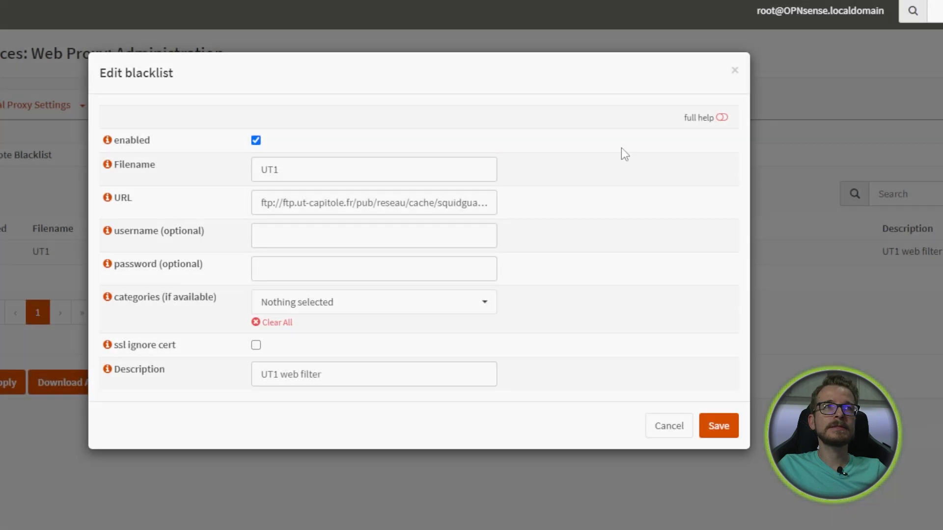
- Select only the social_networks category and save the UT1 blacklist
left_click(479, 303)
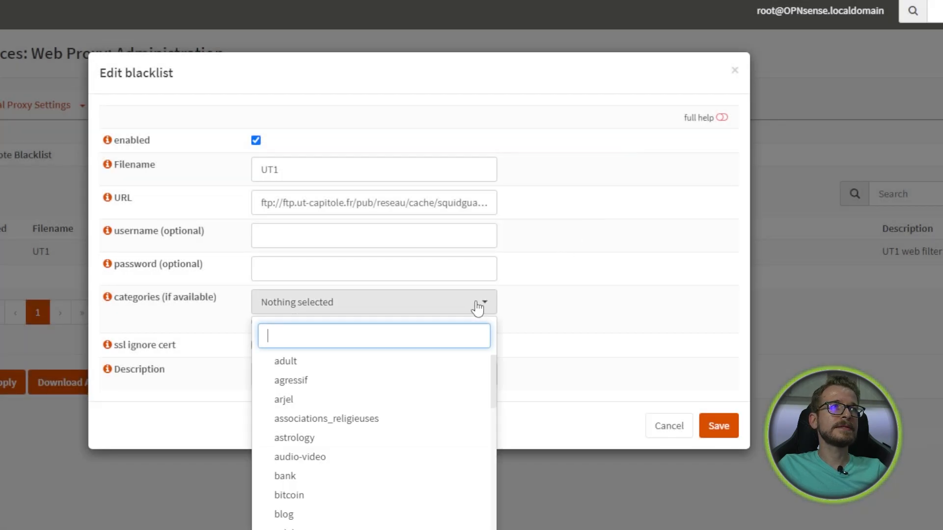
scroll(407, 417, "down", 7)
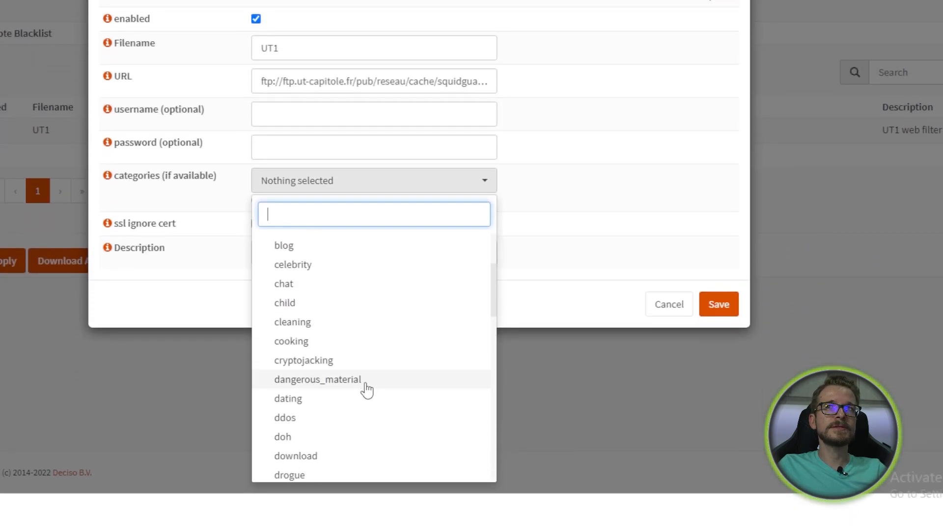
scroll(367, 390, "down", 6)
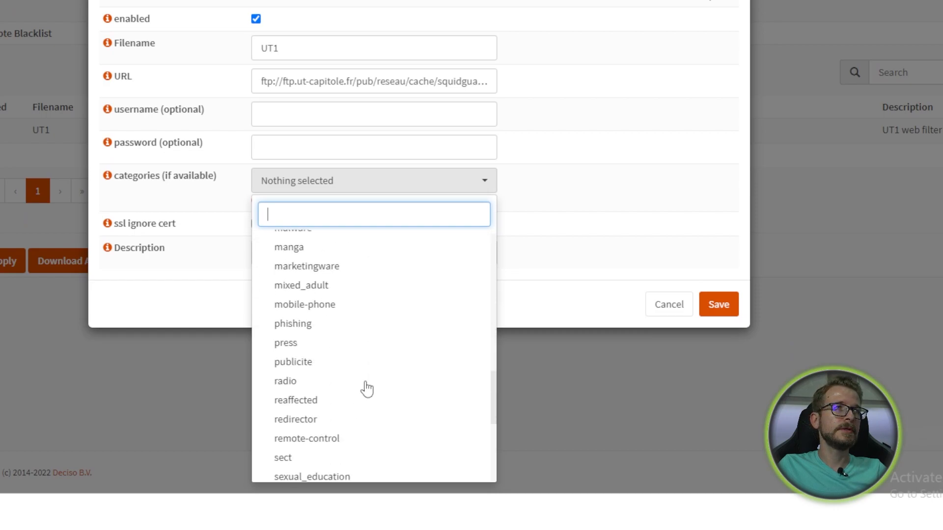
scroll(367, 386, "down", 2)
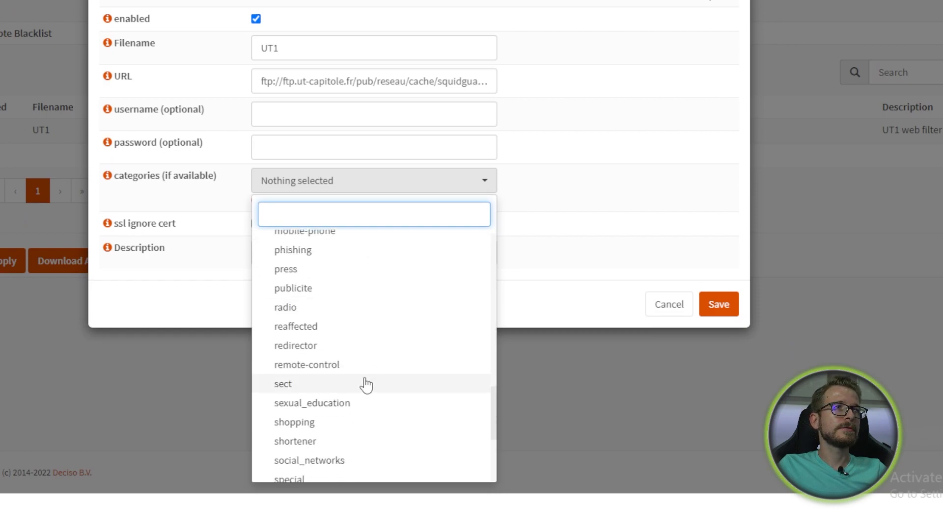
left_click(318, 413)
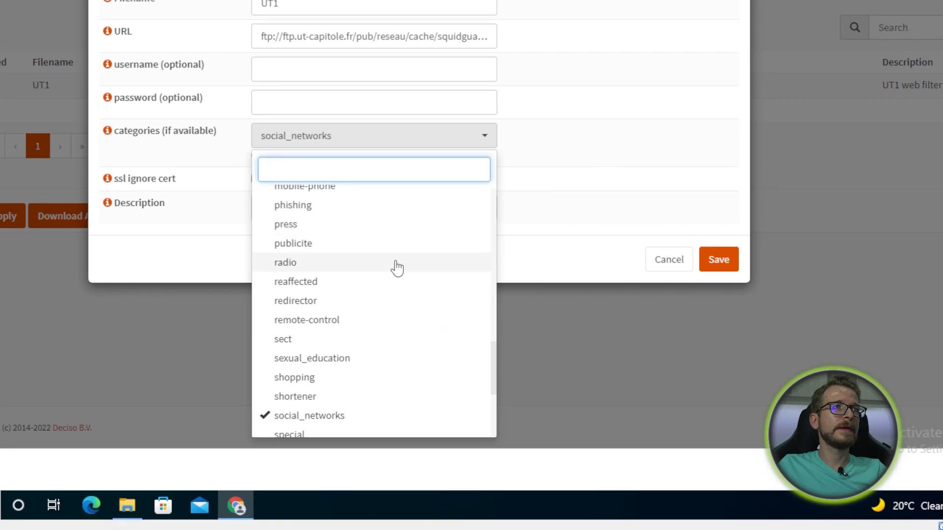
scroll(397, 268, "down", 2)
left_click(637, 95)
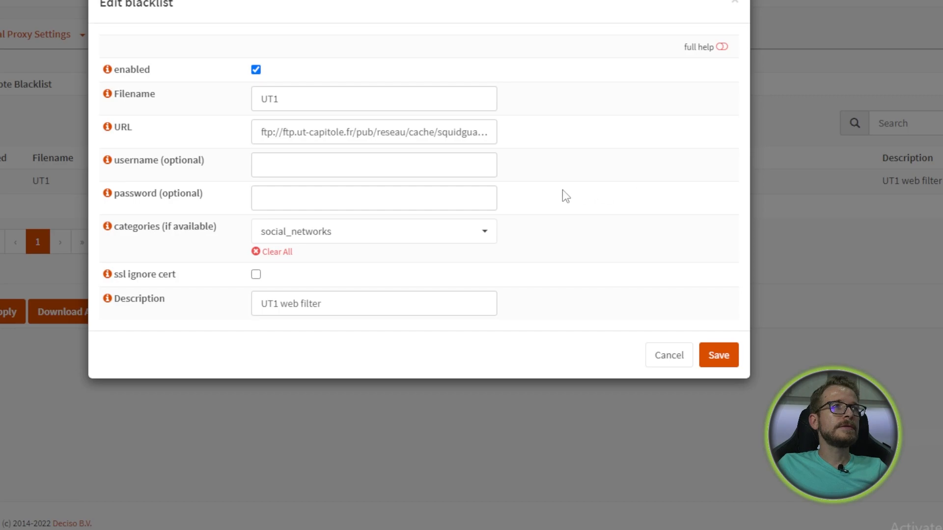
left_click(719, 356)
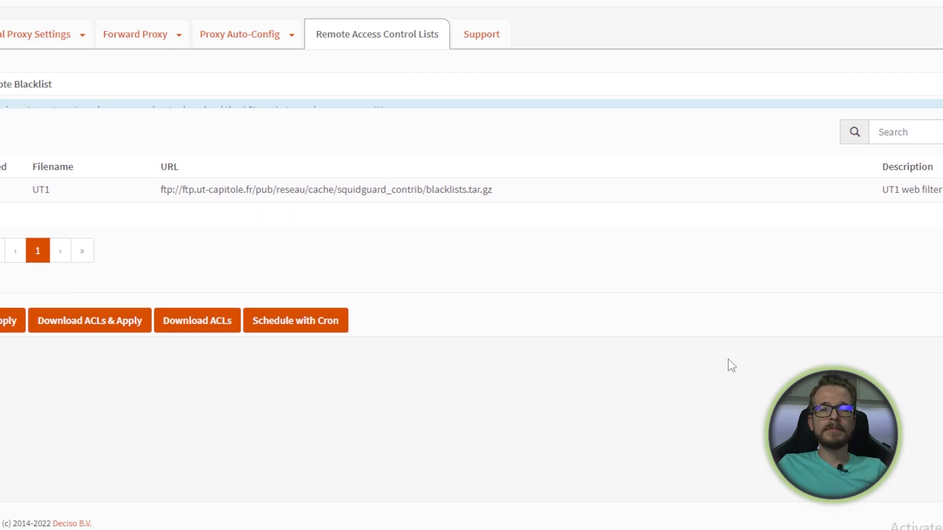
- Re-download the UT1 ACLs with social_networks only and apply the web proxy blacklist settings
left_click(199, 309)
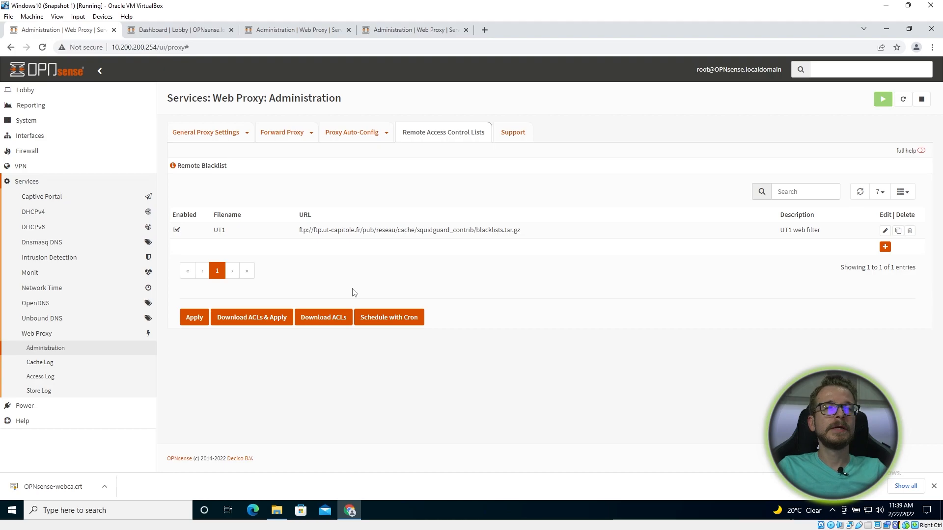
left_click(195, 318)
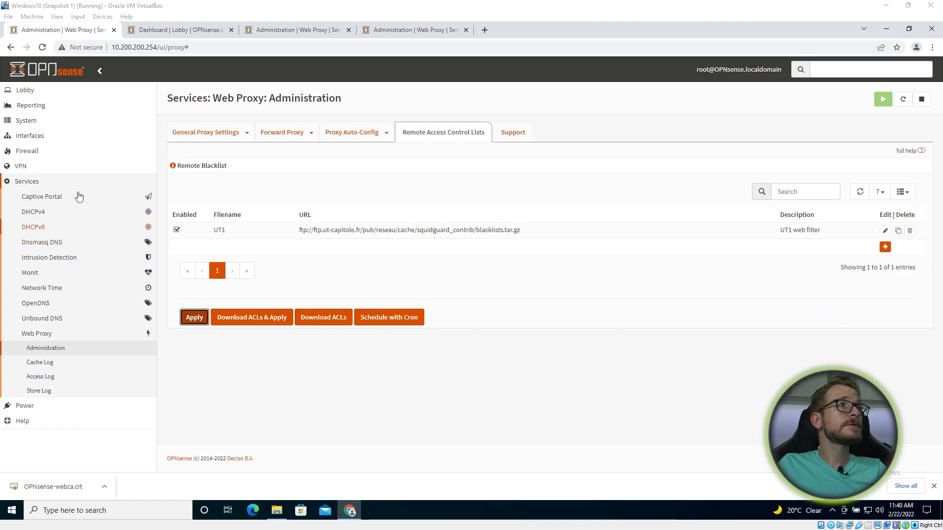
- Go to Firewall > Rules > LAN and add a new rule
left_click(25, 153)
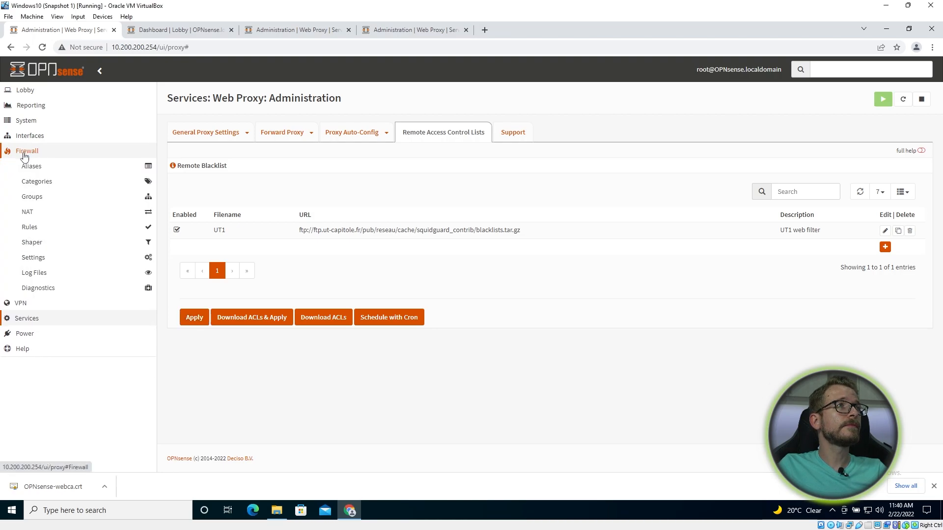
left_click(38, 230)
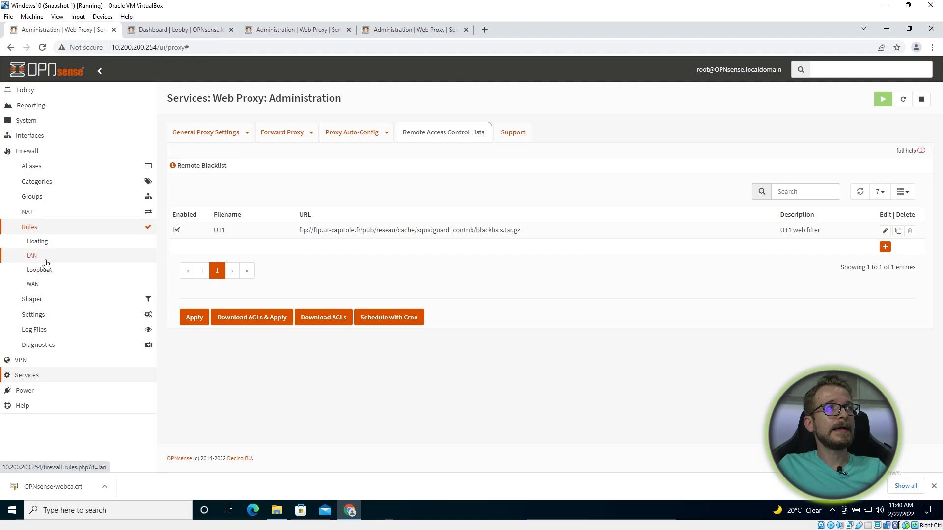
left_click(46, 264)
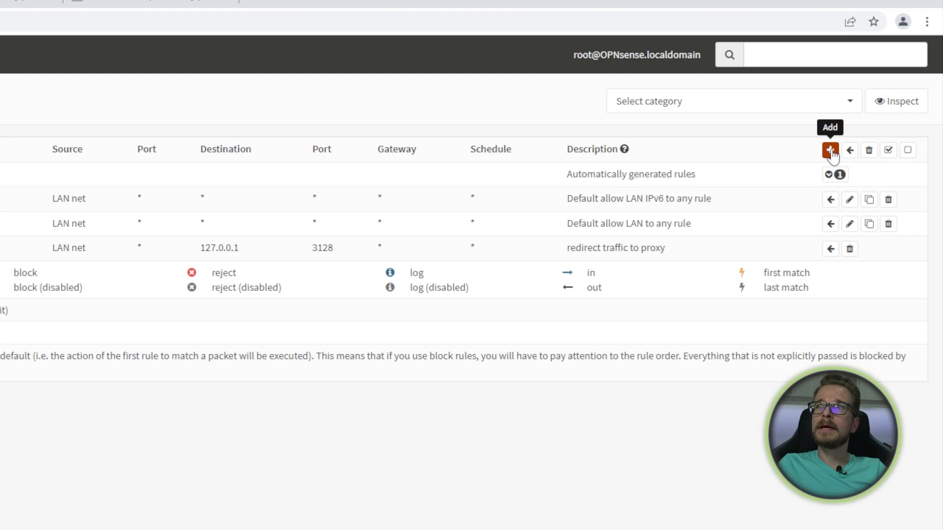
left_click(830, 150)
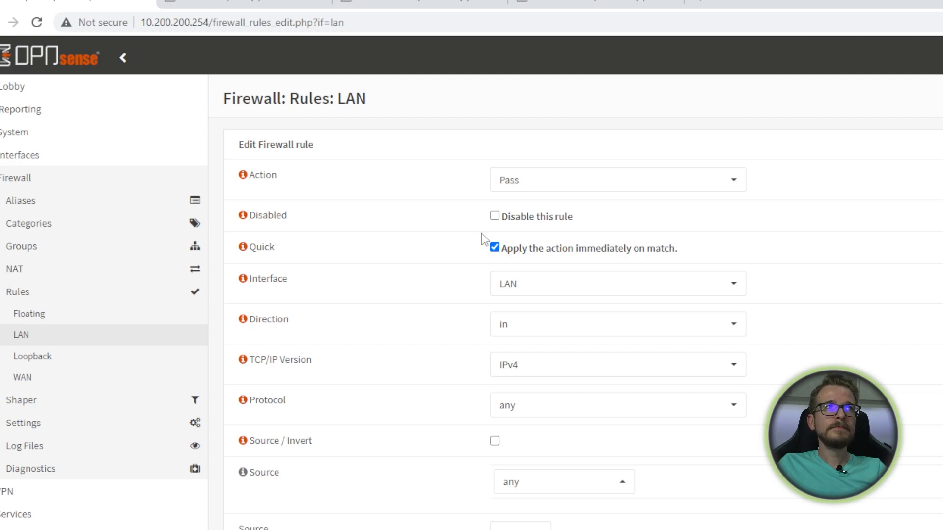
- Set the rule to Block TCP/UDP traffic from source LAN net
left_click(593, 182)
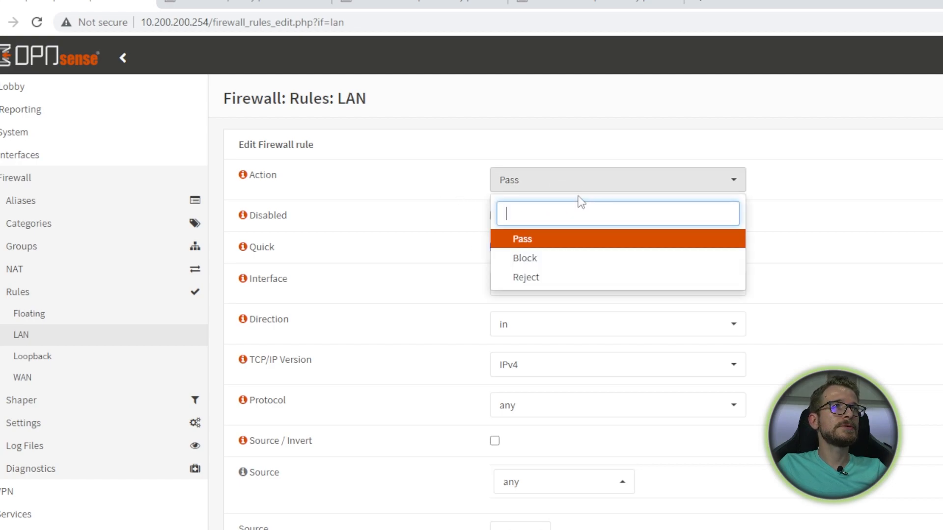
left_click(543, 259)
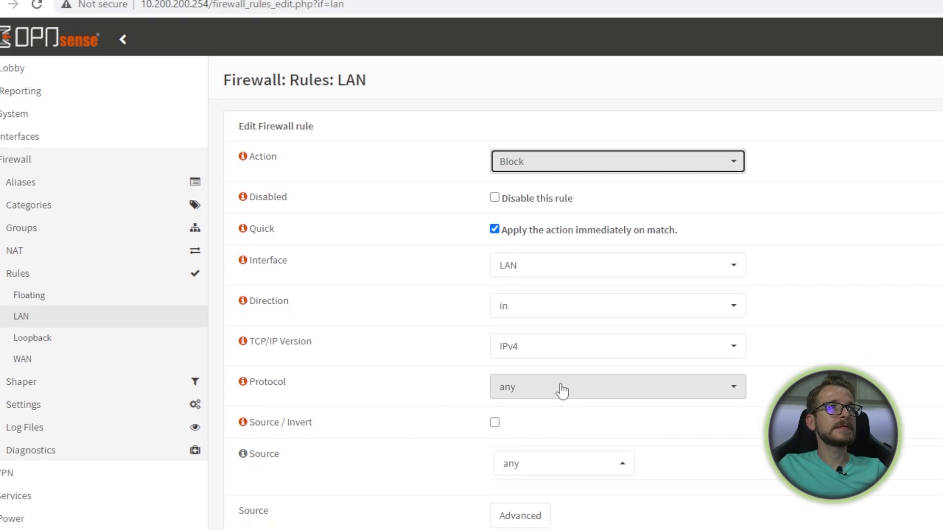
left_click(562, 410)
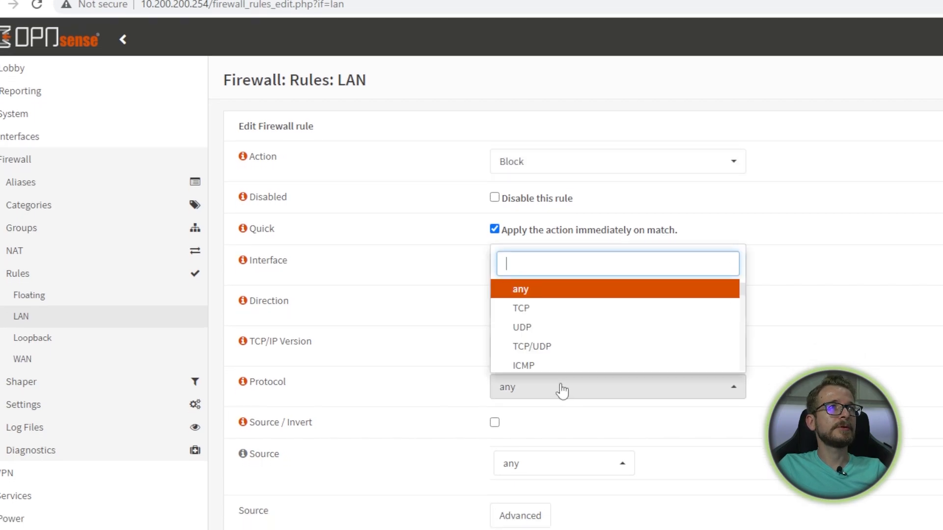
left_click(544, 350)
scroll(543, 349, "down", 1)
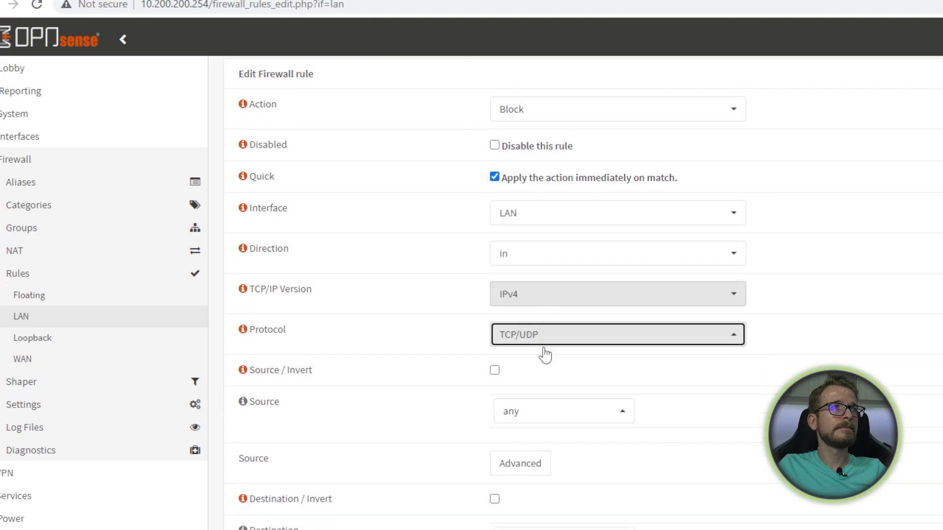
scroll(543, 346, "down", 1)
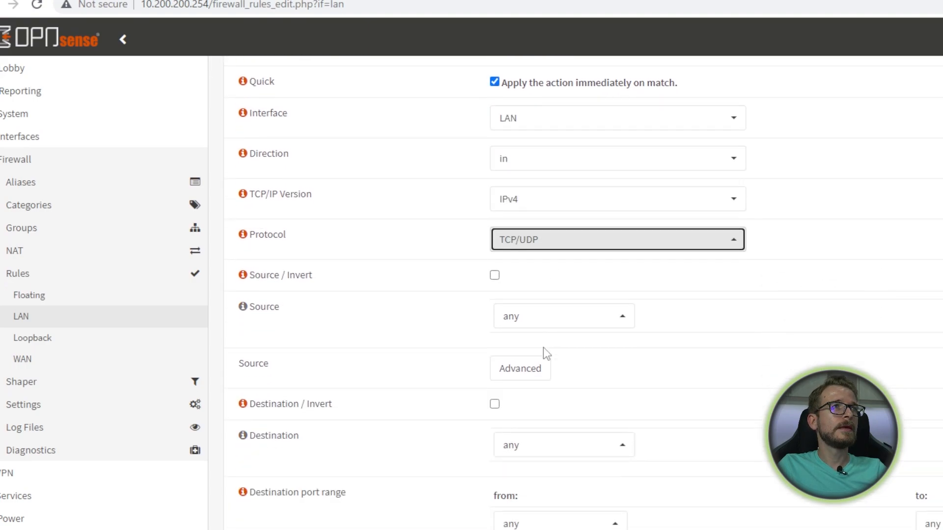
left_click(600, 324)
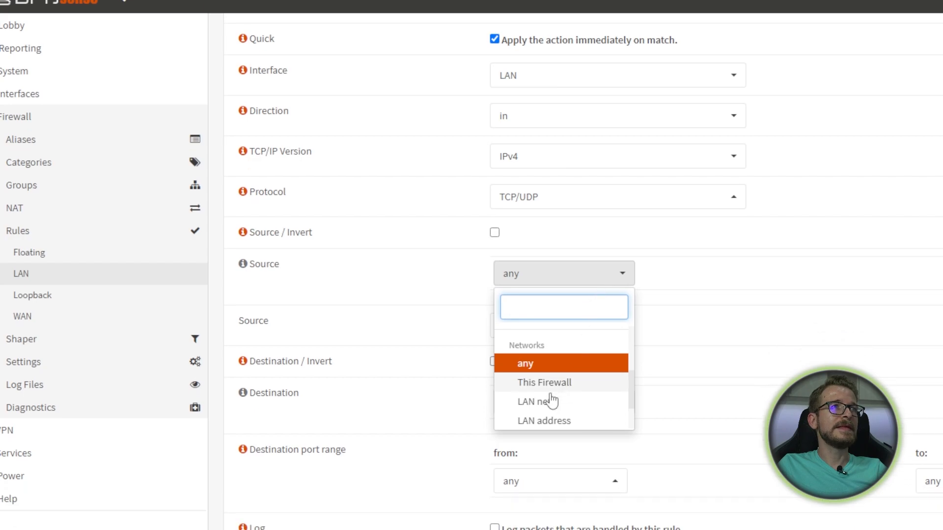
left_click(541, 445)
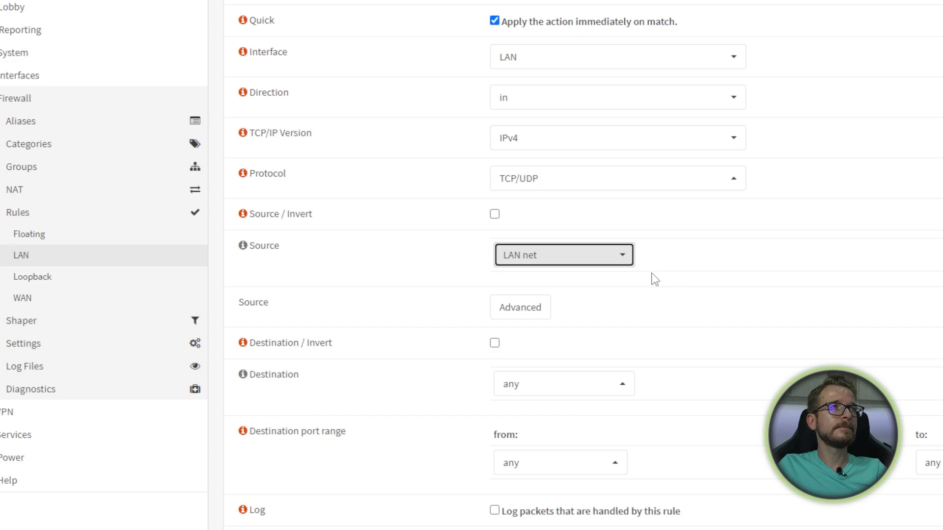
scroll(655, 279, "down", 2)
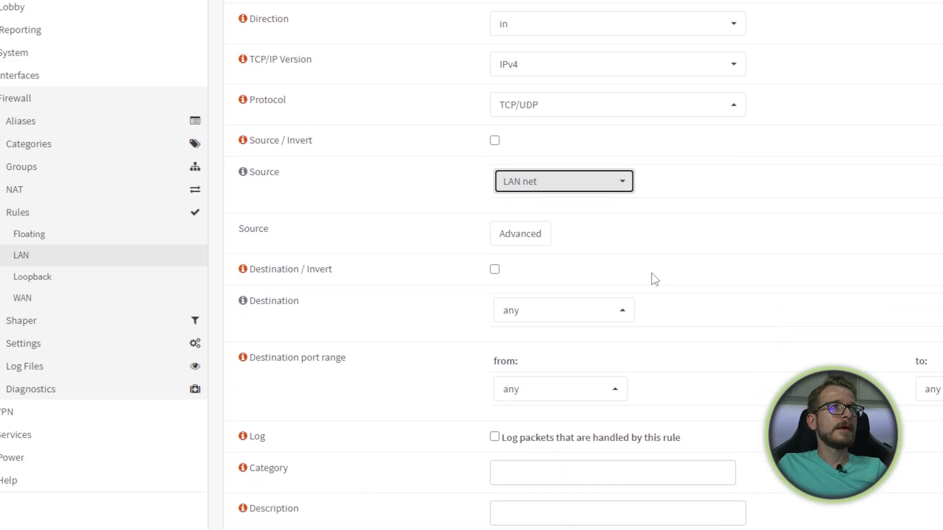
scroll(655, 279, "down", 2)
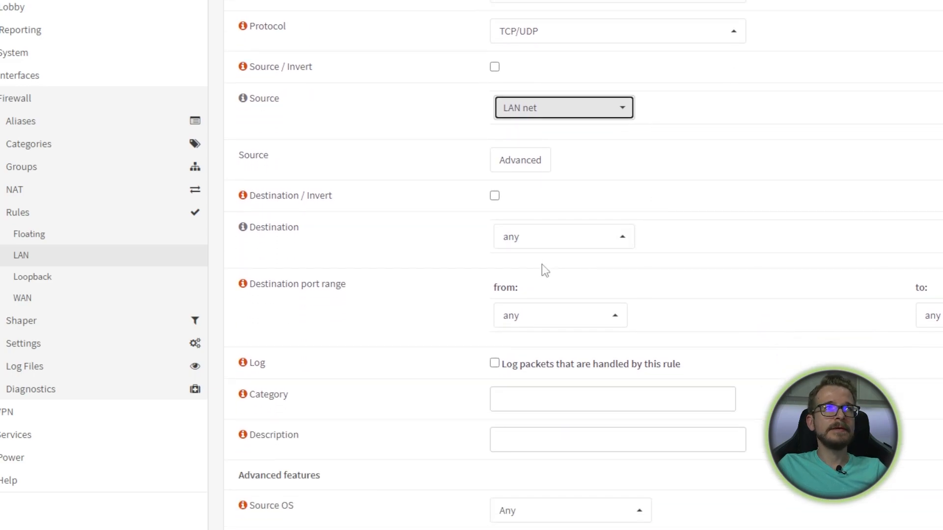
- Set destination port HTTP, category 'Block proxy bypass', description 'block http bypass', and save
left_click(584, 322)
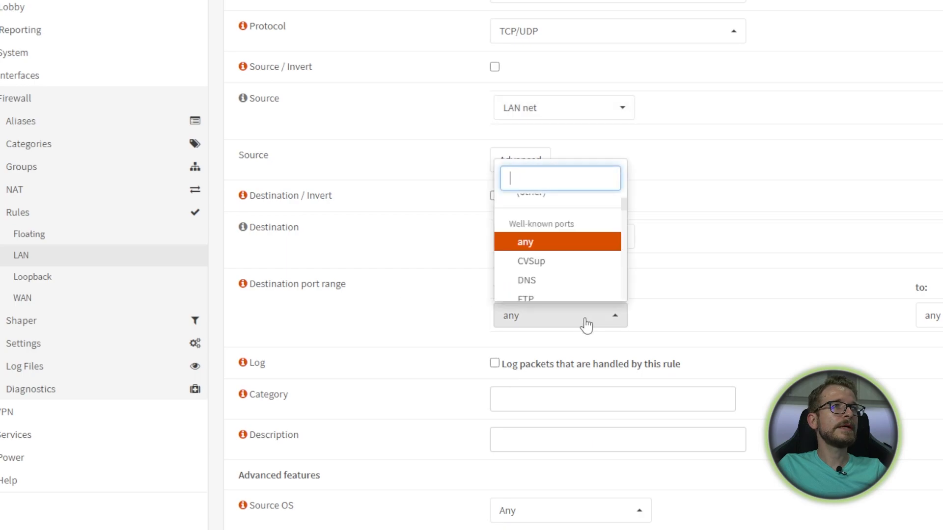
type("ht")
left_click(567, 269)
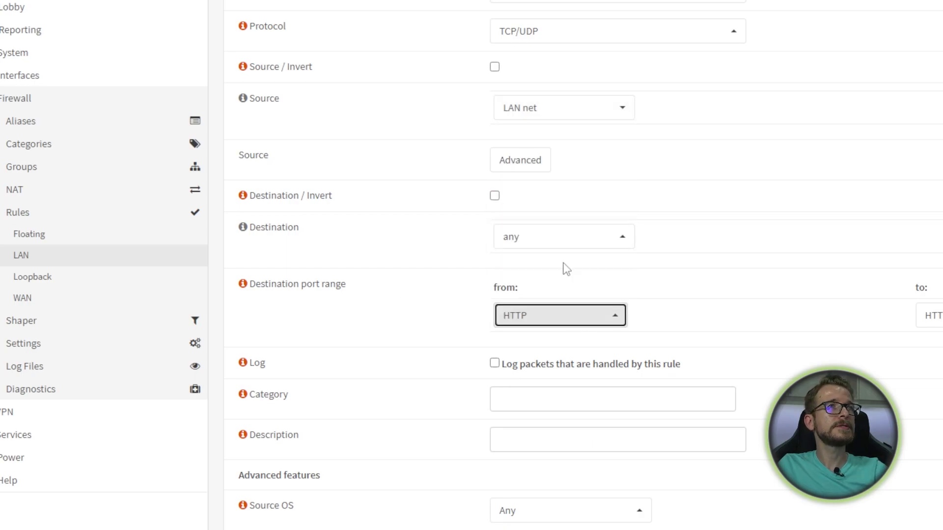
scroll(731, 267, "down", 1)
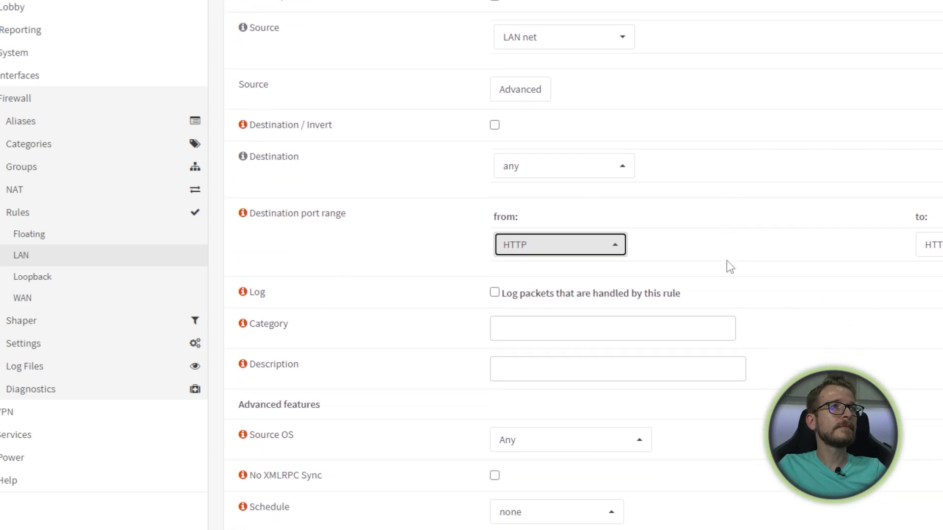
left_click(605, 327)
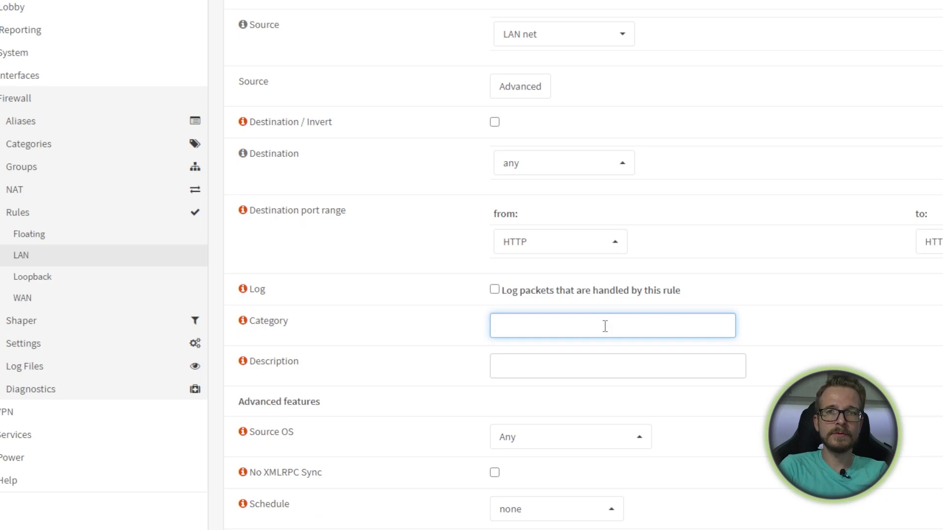
type("B")
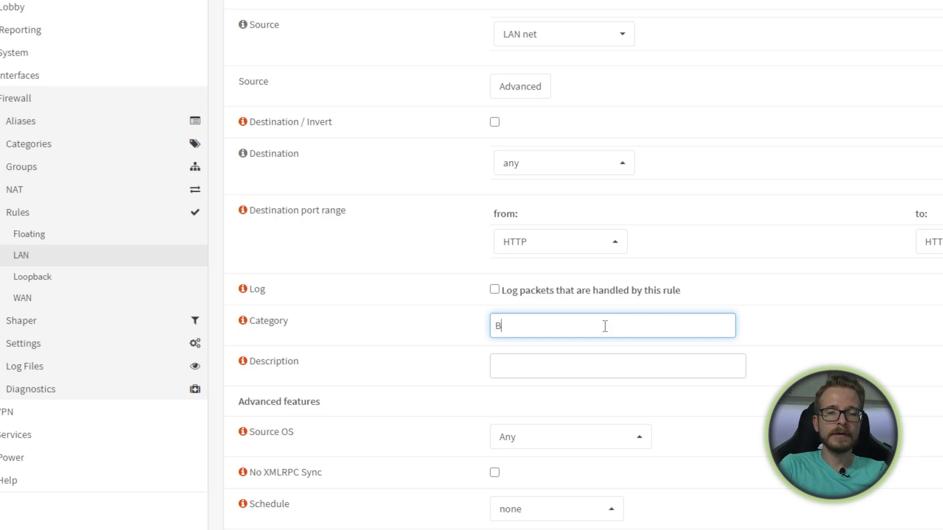
type("lock")
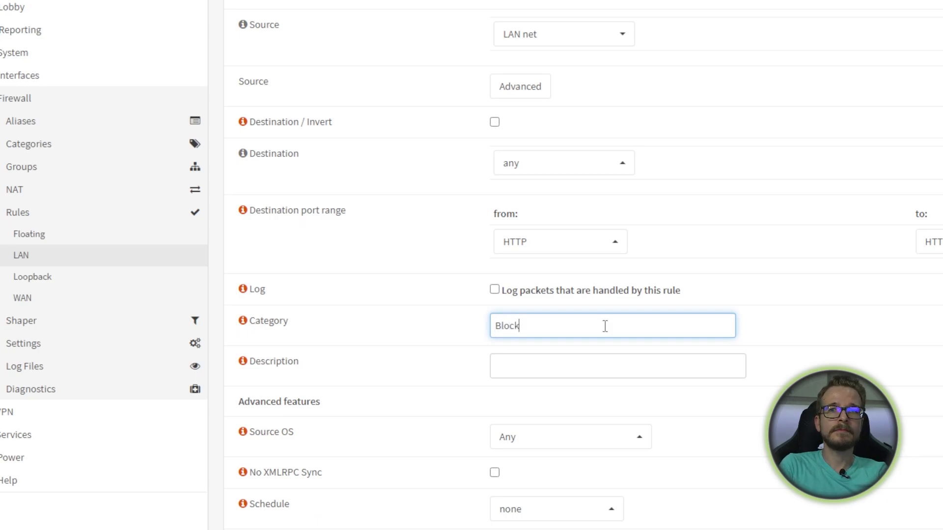
type(" prox")
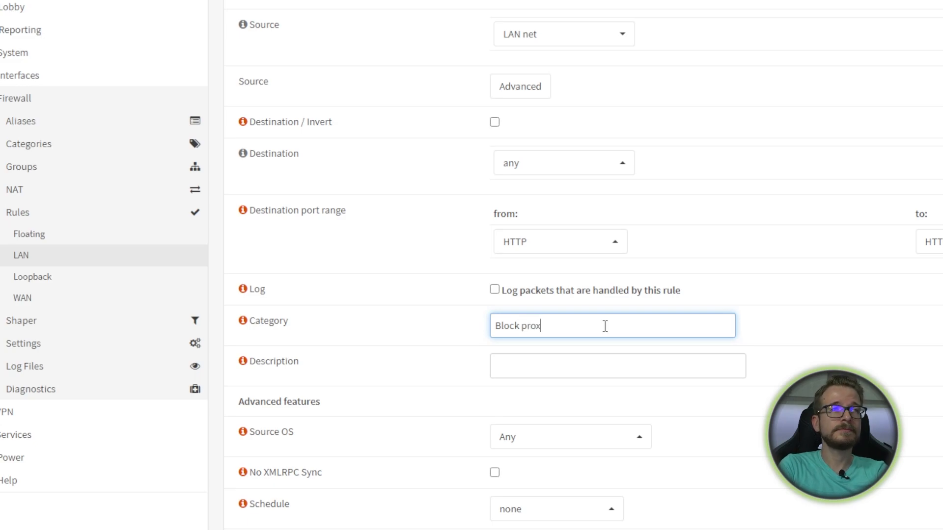
type("y bypass")
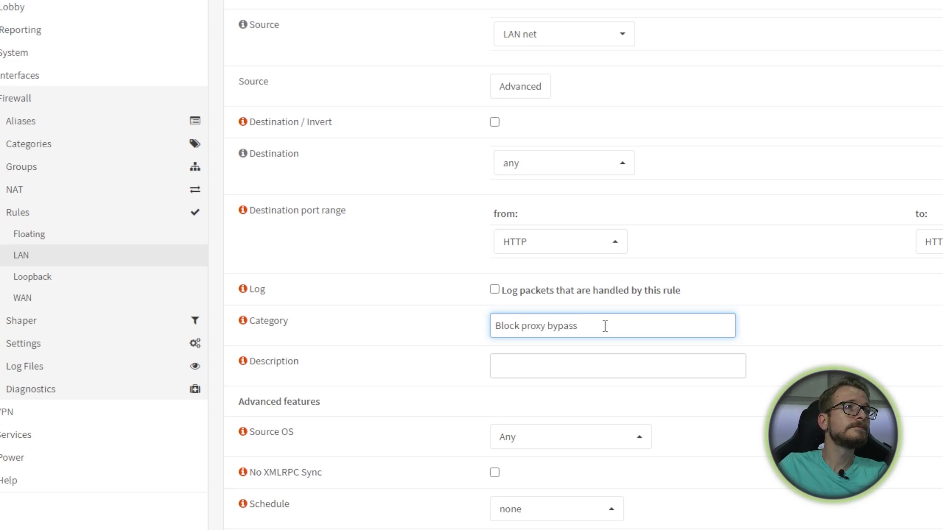
left_click(560, 364)
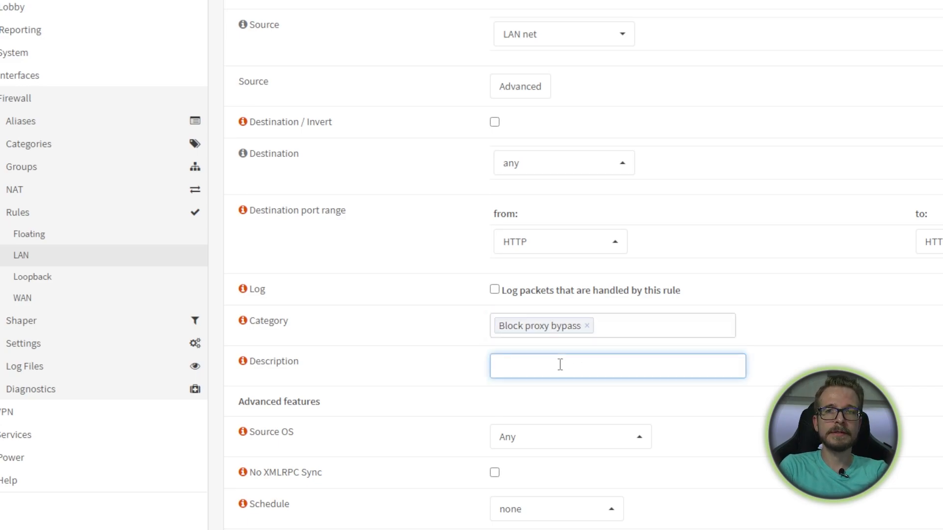
type("block ")
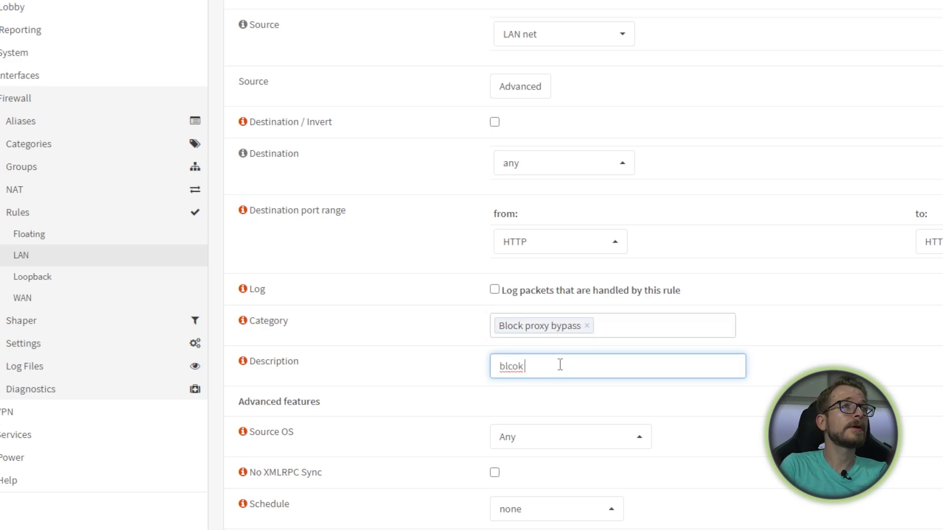
type("http")
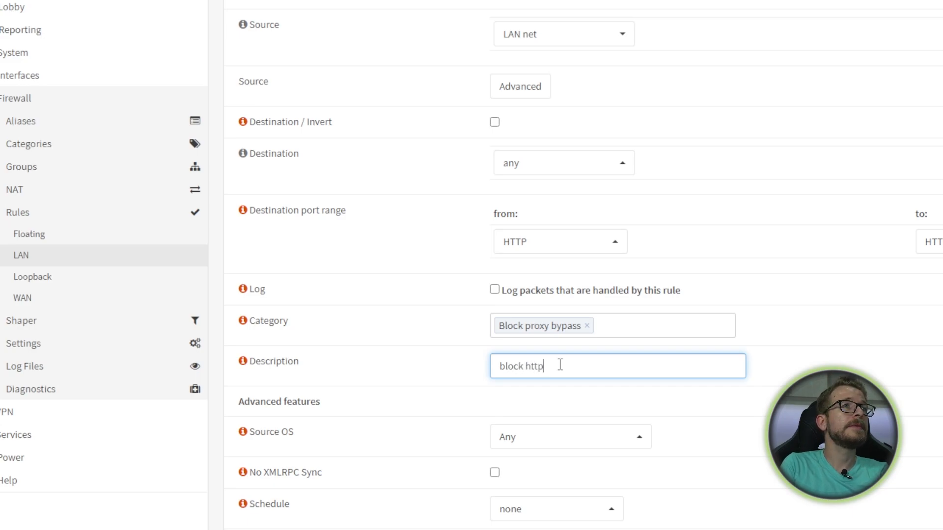
type(" bypass")
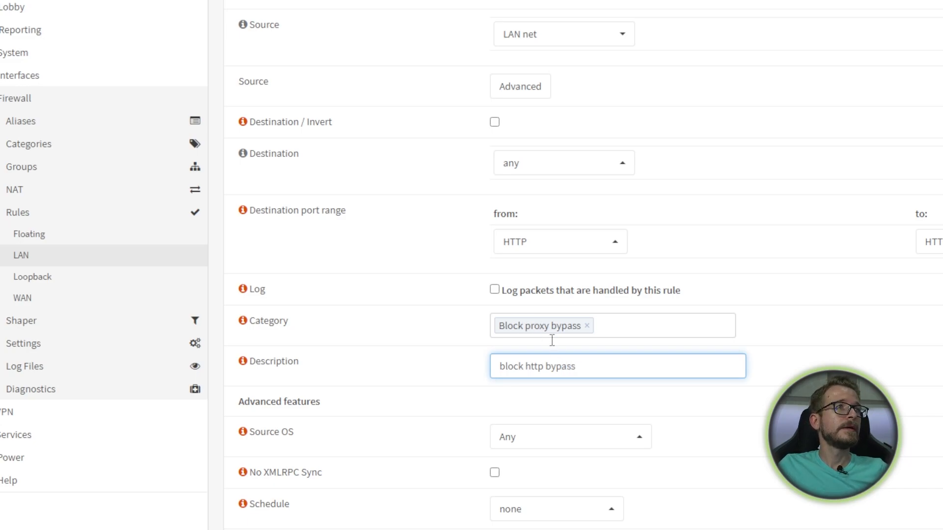
scroll(564, 344, "down", 2)
scroll(565, 347, "down", 1)
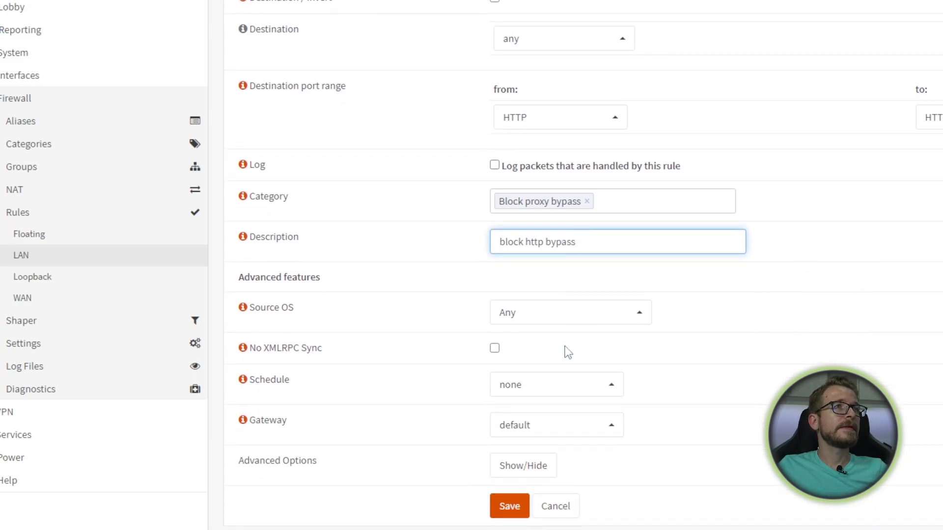
scroll(565, 354, "down", 1)
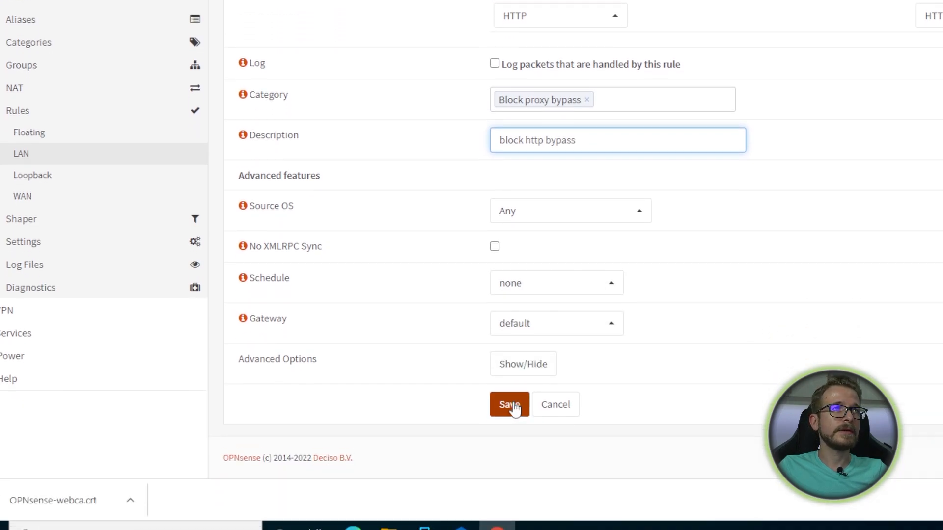
left_click(509, 384)
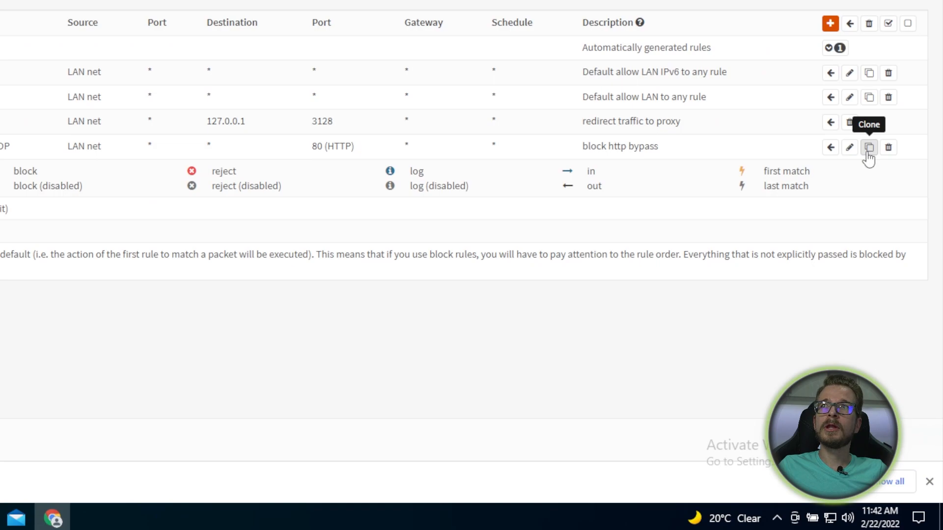
- Clone the http rule, change its destination port to HTTPS, describe it 'block https bypass', and save
left_click(869, 147)
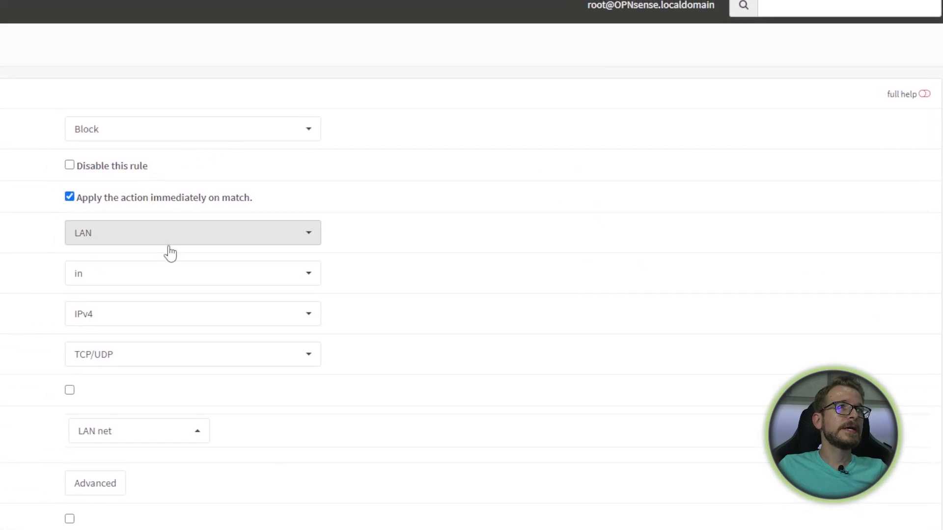
scroll(176, 388, "down", 5)
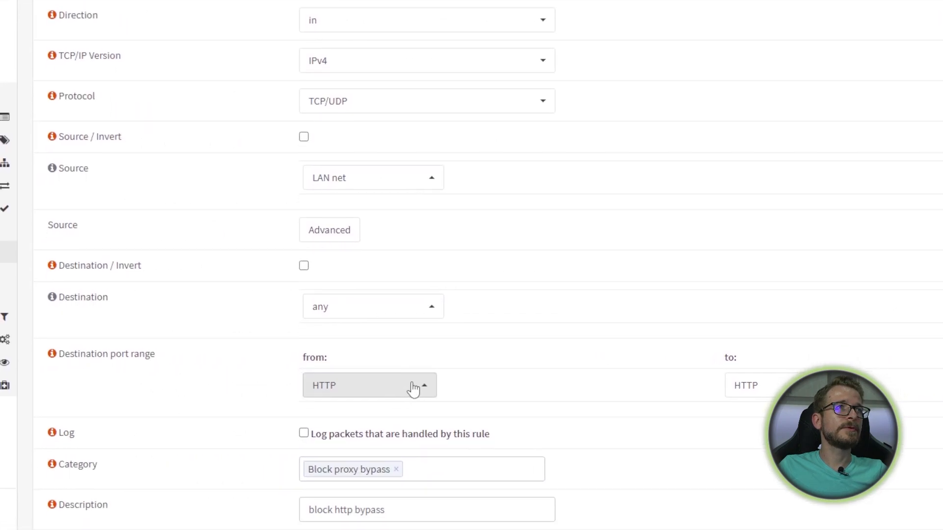
left_click(412, 390)
left_click(419, 332)
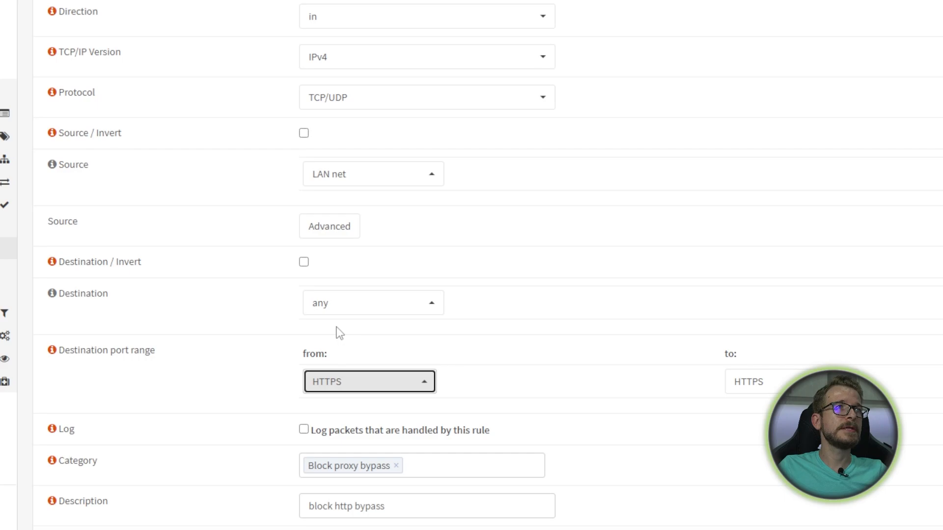
scroll(340, 333, "down", 3)
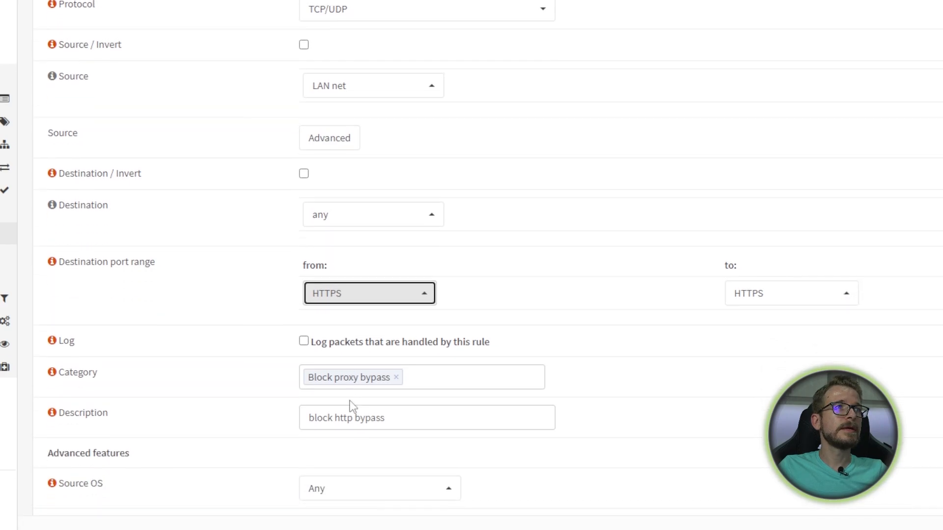
left_click(353, 383)
type("s")
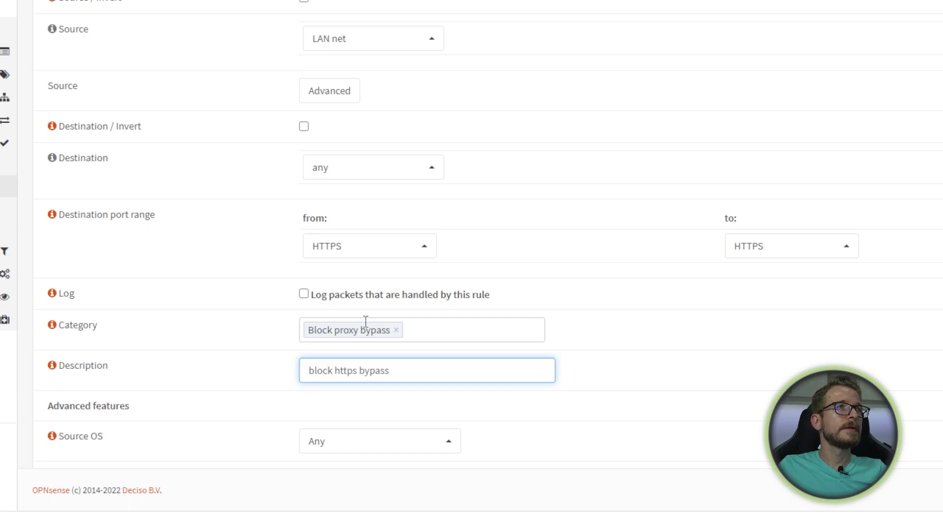
scroll(365, 322, "down", 5)
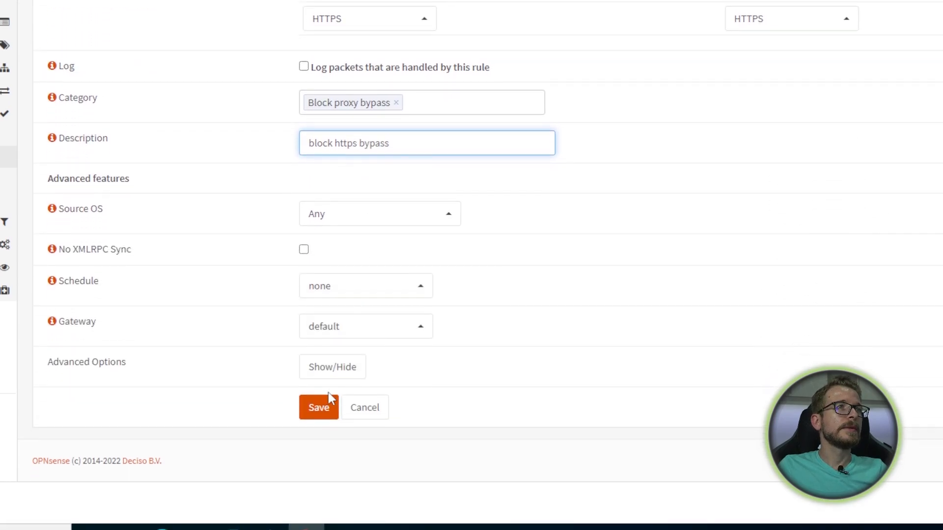
left_click(322, 412)
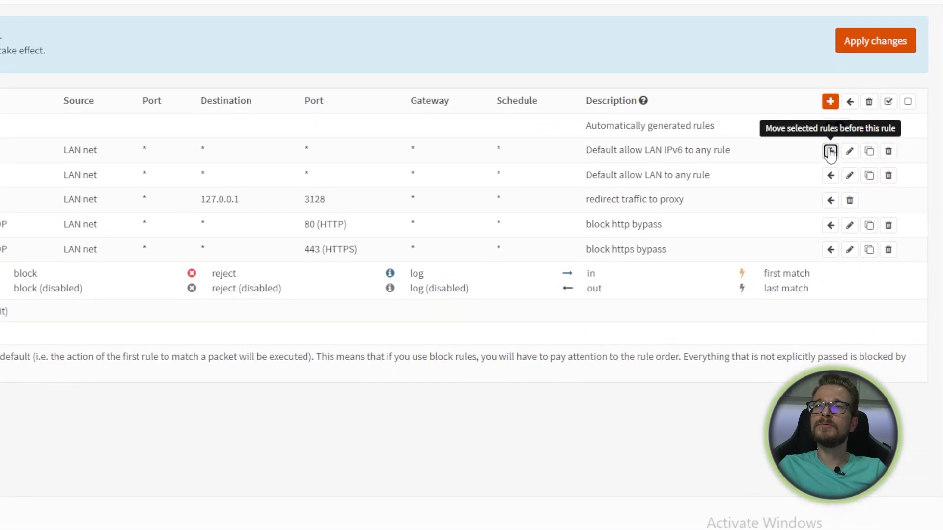
- Move the block http and https bypass rules above the allow rules, briefly checking automatic rules
left_click(830, 152)
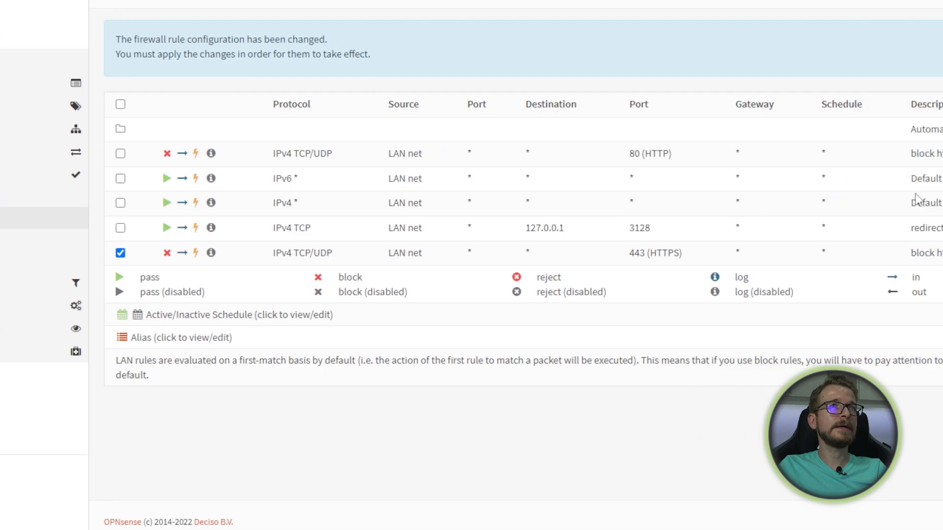
left_click(867, 179)
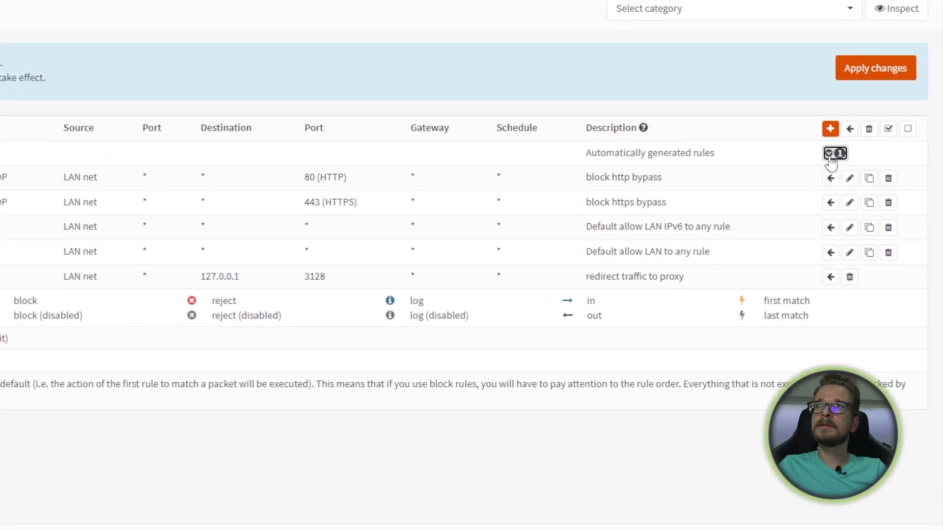
left_click(830, 156)
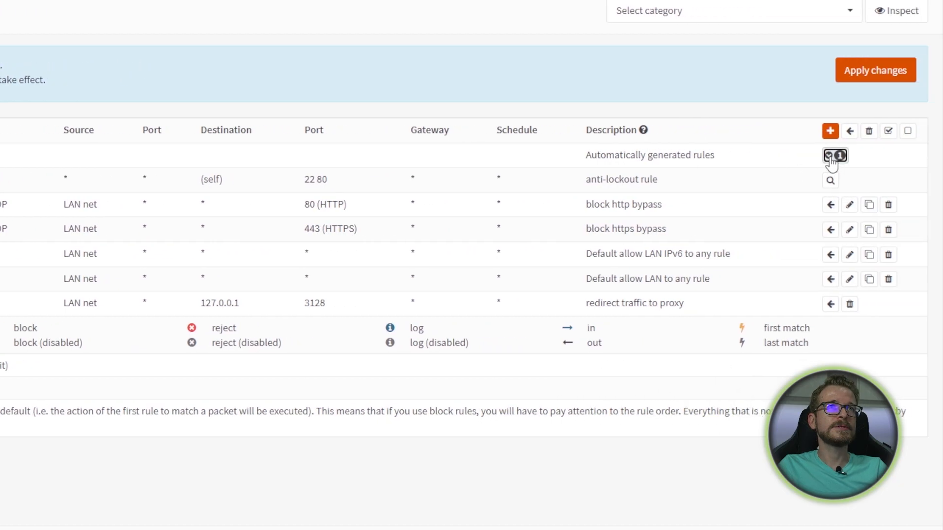
left_click(831, 158)
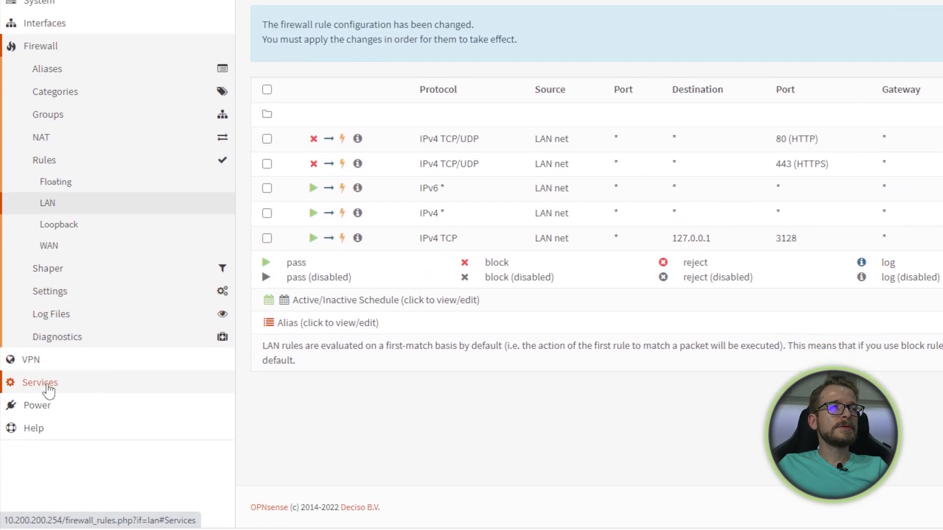
- Restart the web proxy from Services > Web Proxy > Administration and open a new browser tab
left_click(0, 428)
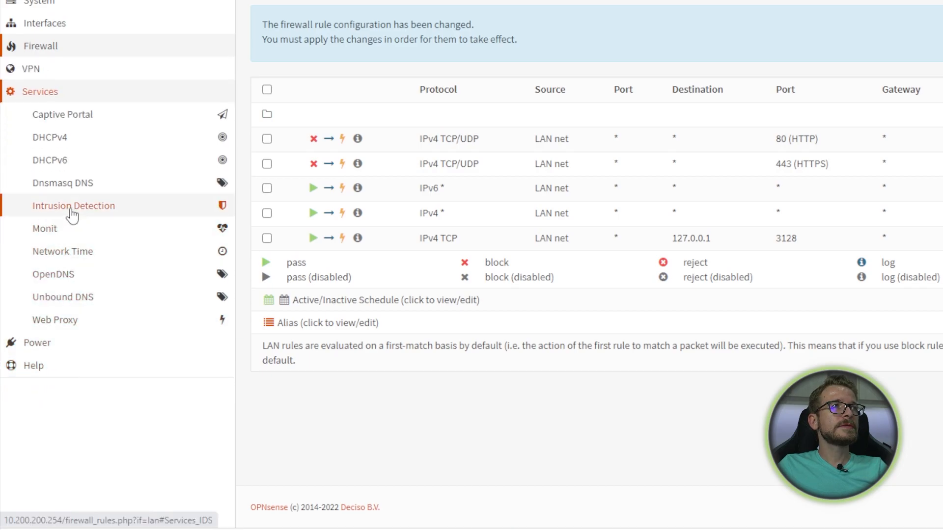
left_click(67, 321)
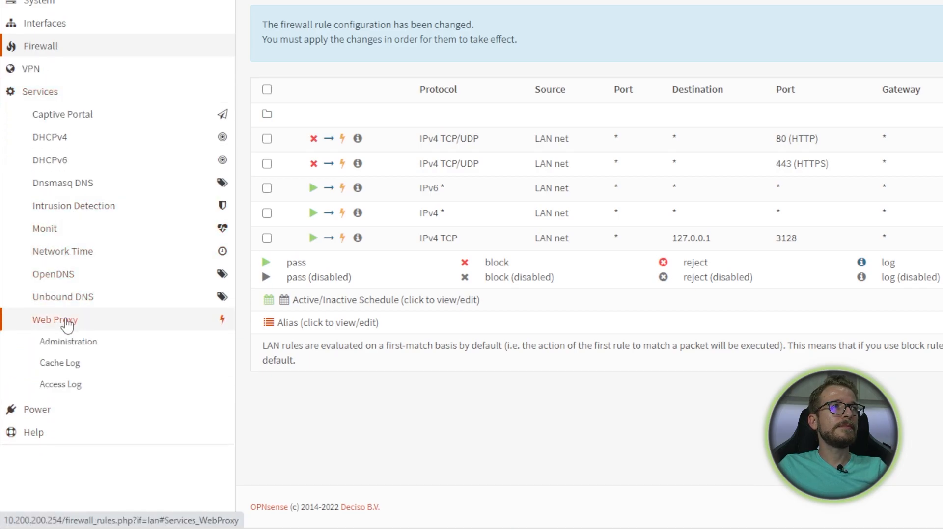
left_click(67, 342)
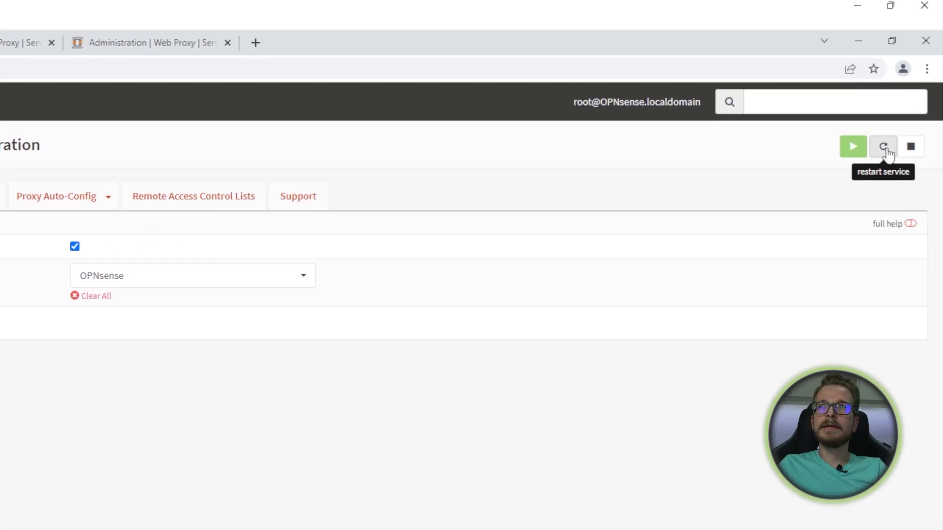
left_click(887, 150)
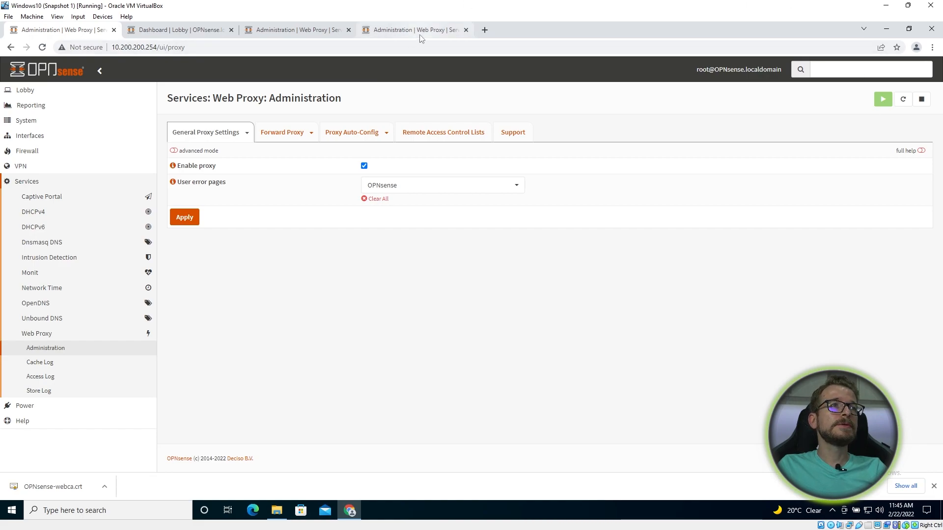
left_click(484, 30)
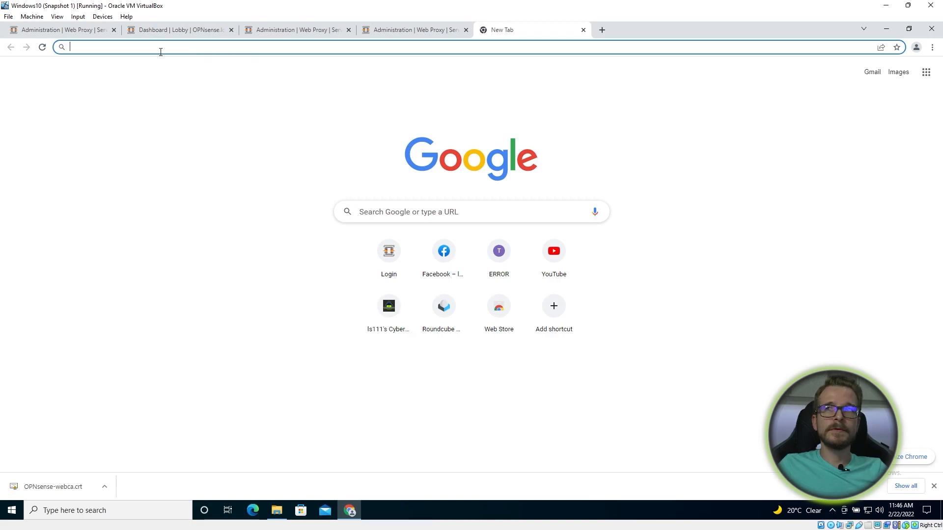
left_click(107, 46)
type("https")
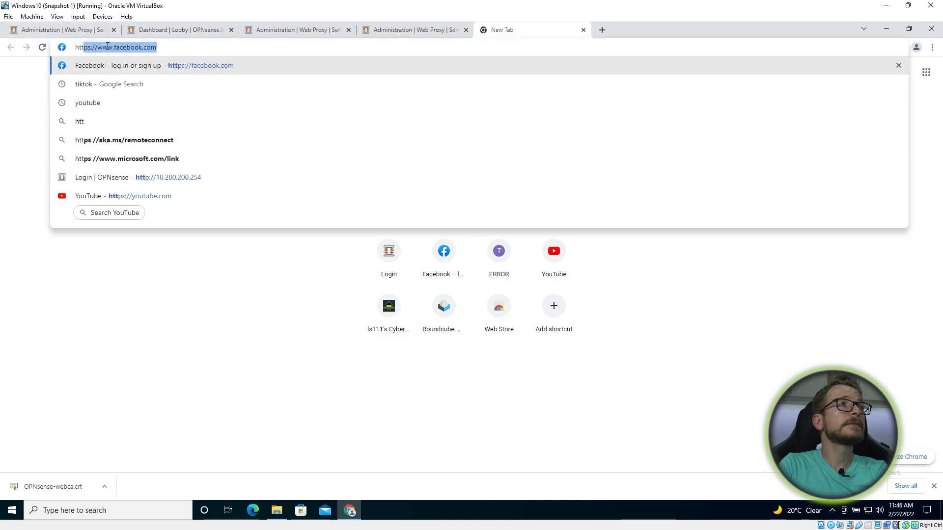
type(":")
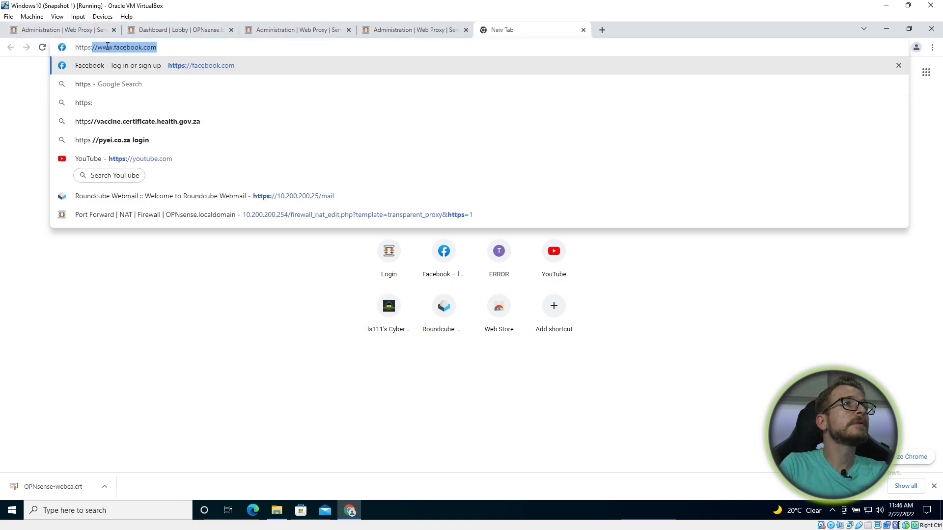
type("//ls111.me")
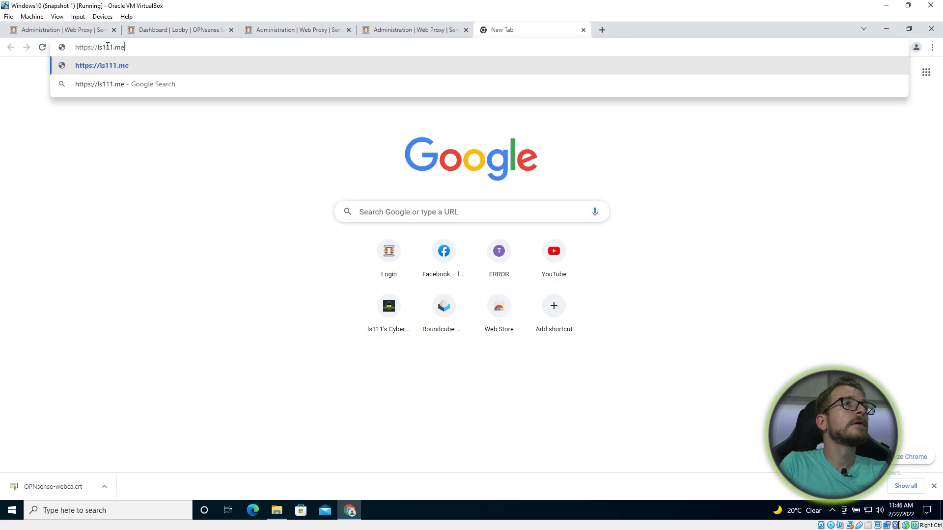
key("Return")
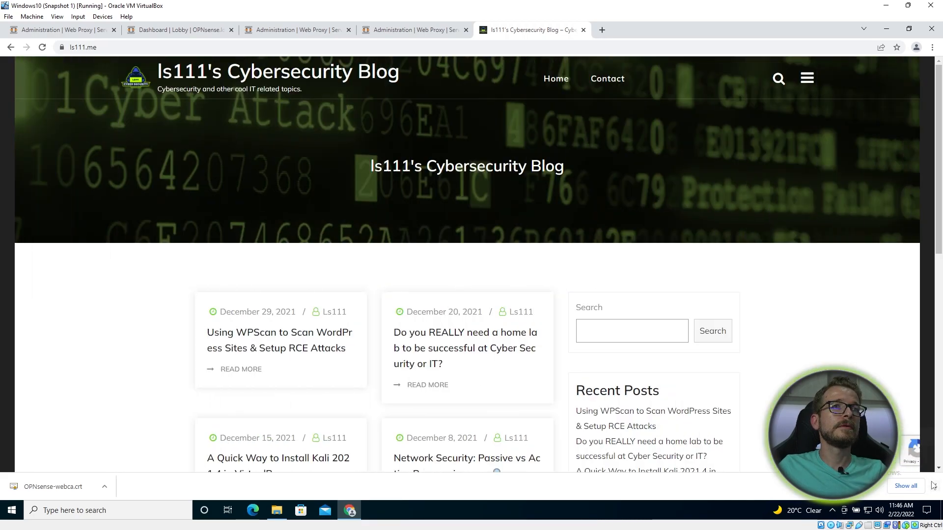
left_click(933, 486)
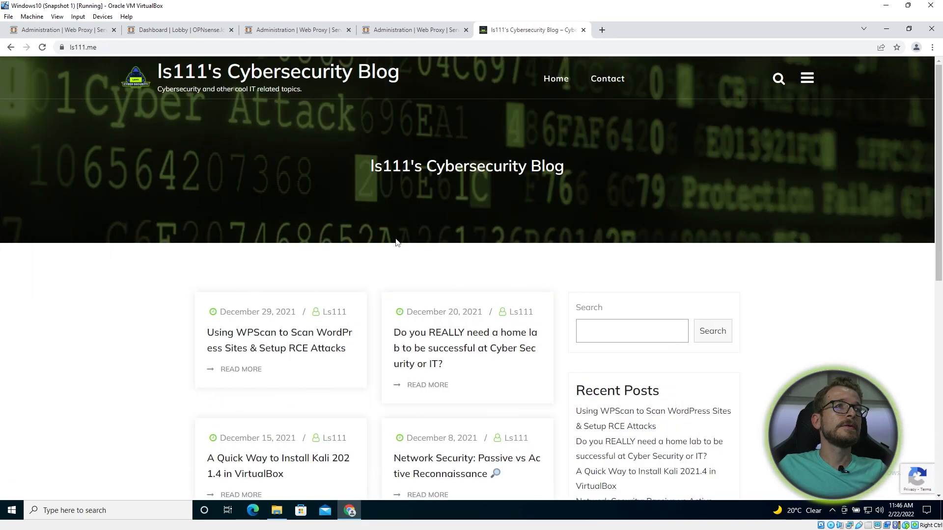
scroll(403, 245, "down", 4)
scroll(429, 325, "up", 4)
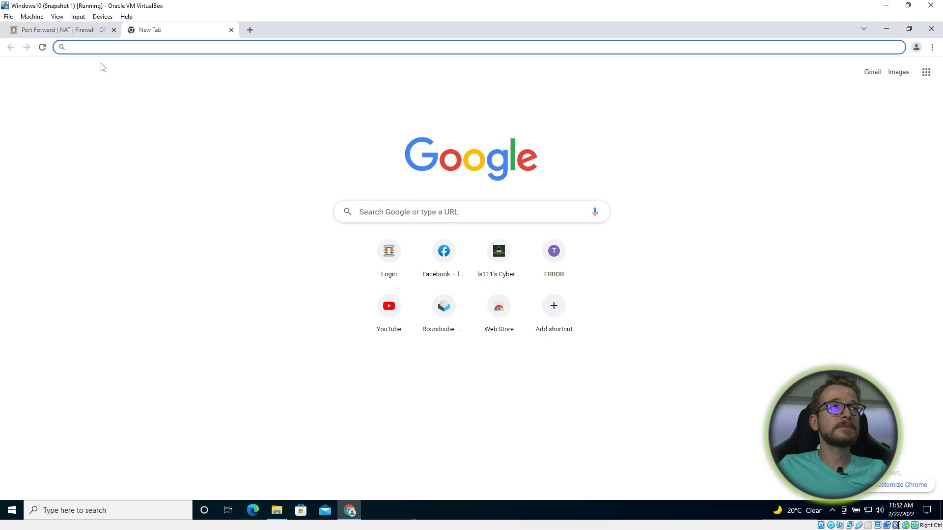
type("www.")
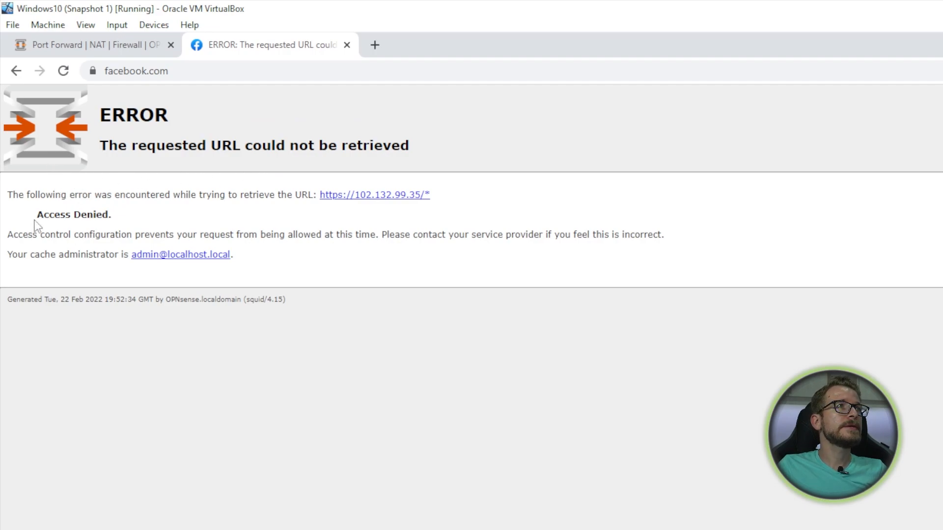
left_click_drag(38, 214, 112, 216)
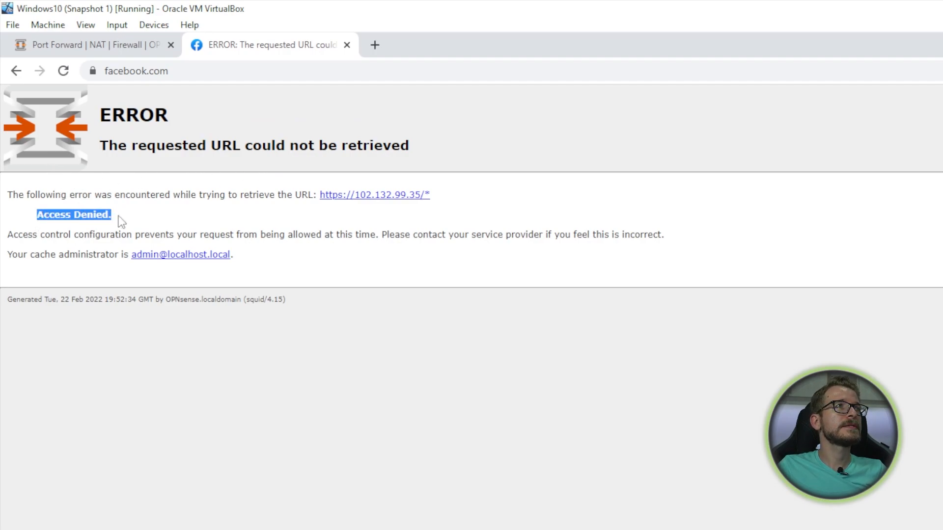
left_click_drag(9, 236, 130, 238)
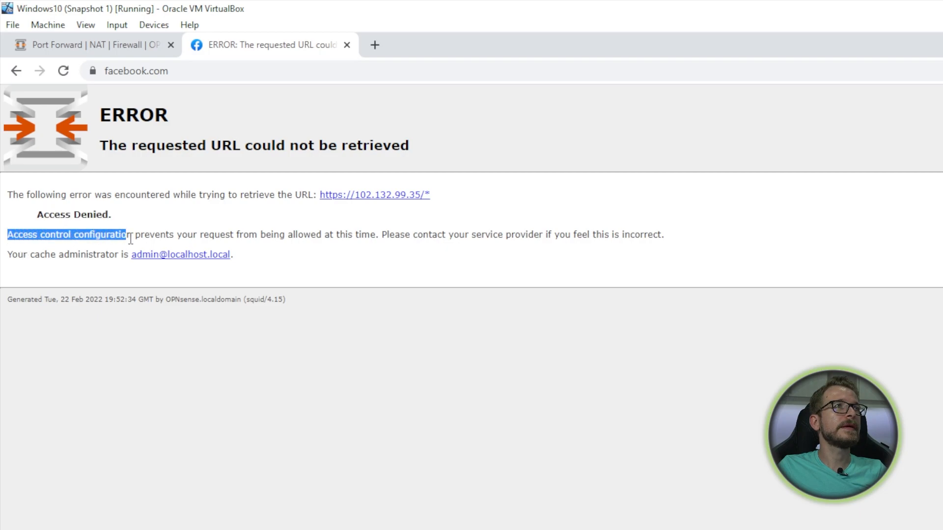